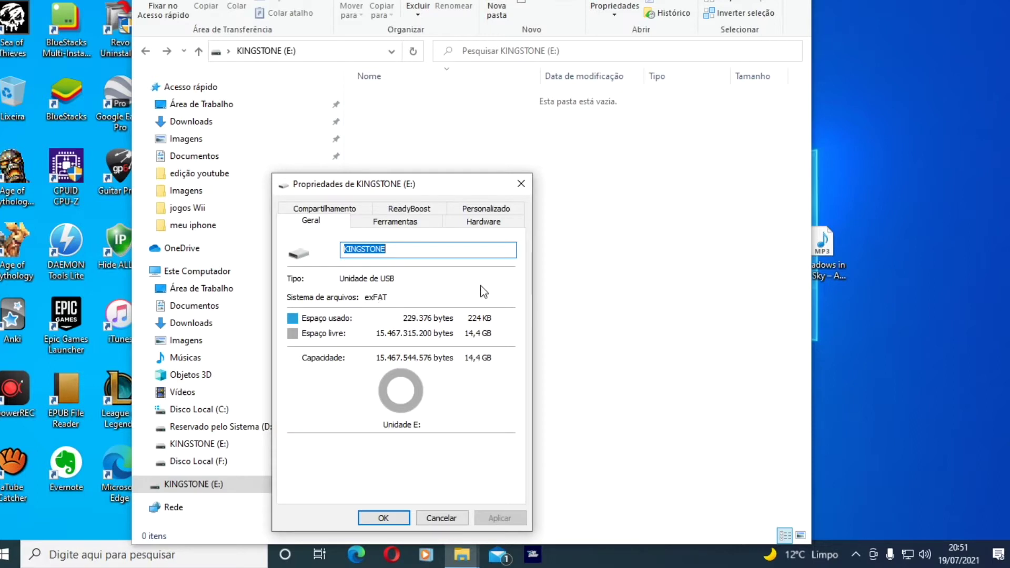
Close the drive properties and create a folder named SHAREfactory in the root of the KINGSTONE (E:) drive.
click(521, 184)
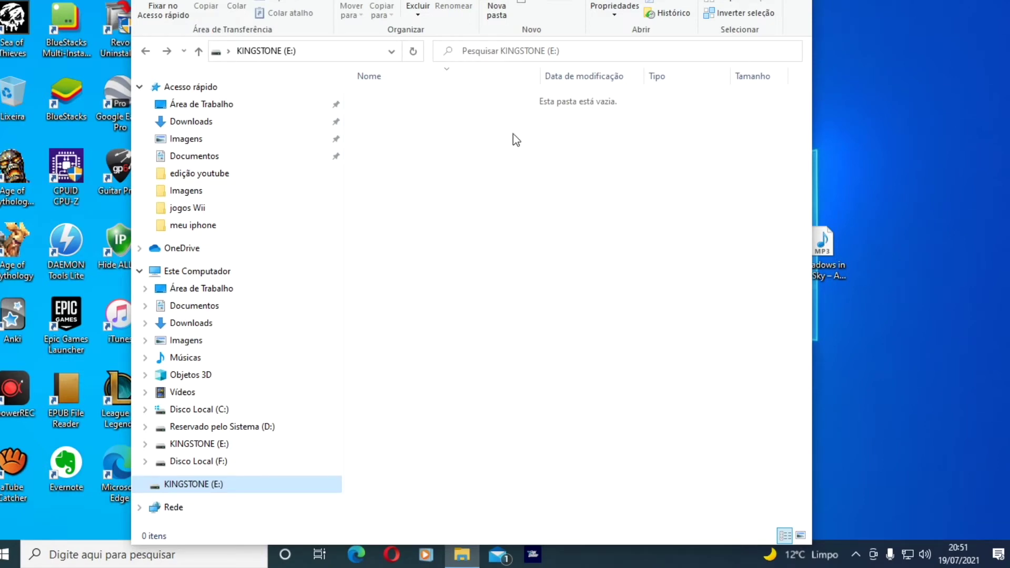
right_click(400, 134)
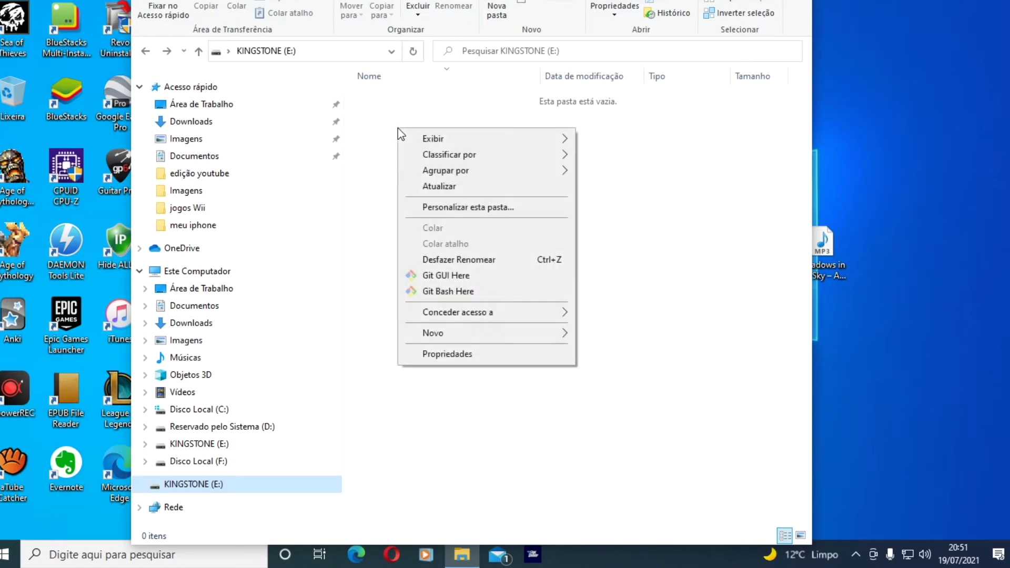
mouse_move(543, 332)
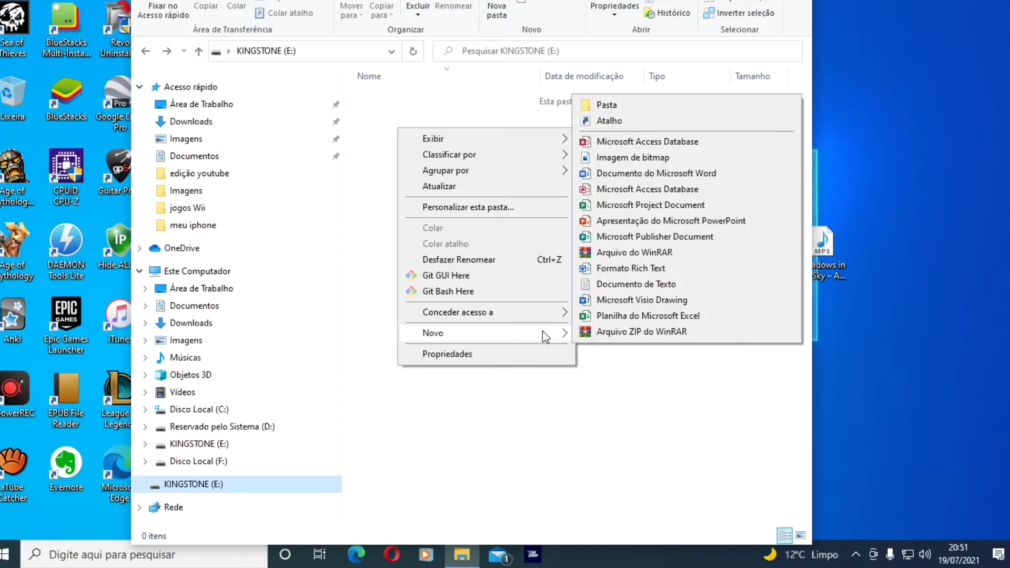
click(625, 109)
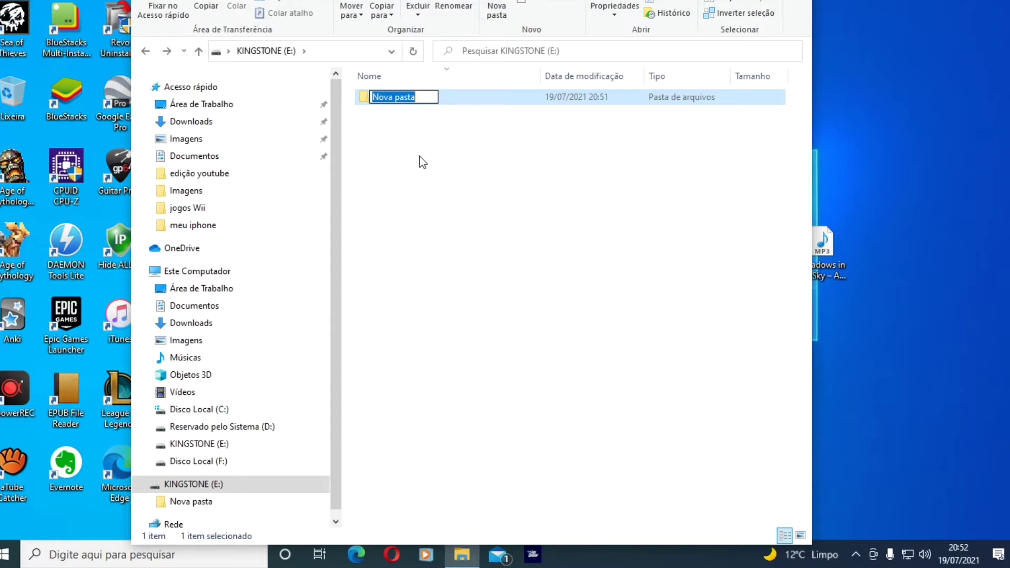
text(SHARE)
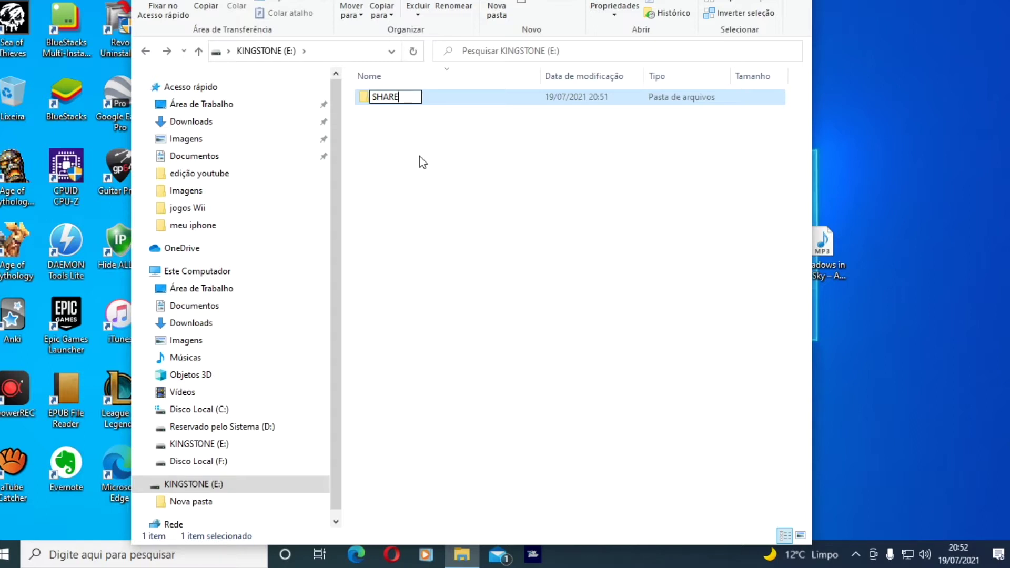
text(factory)
key(Return)
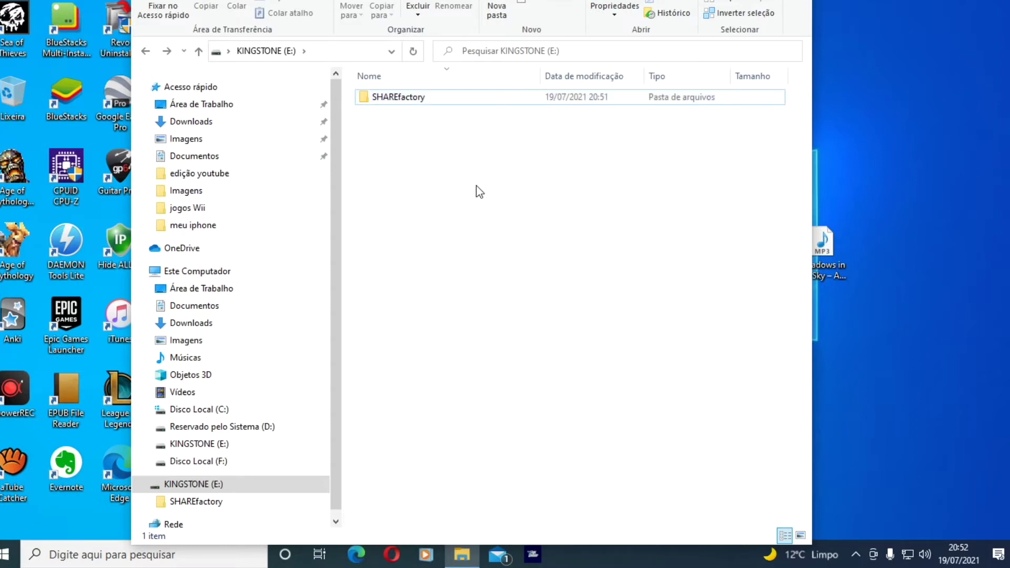
Open the SHAREfactory folder and create a subfolder named Videos inside it.
double_click(403, 101)
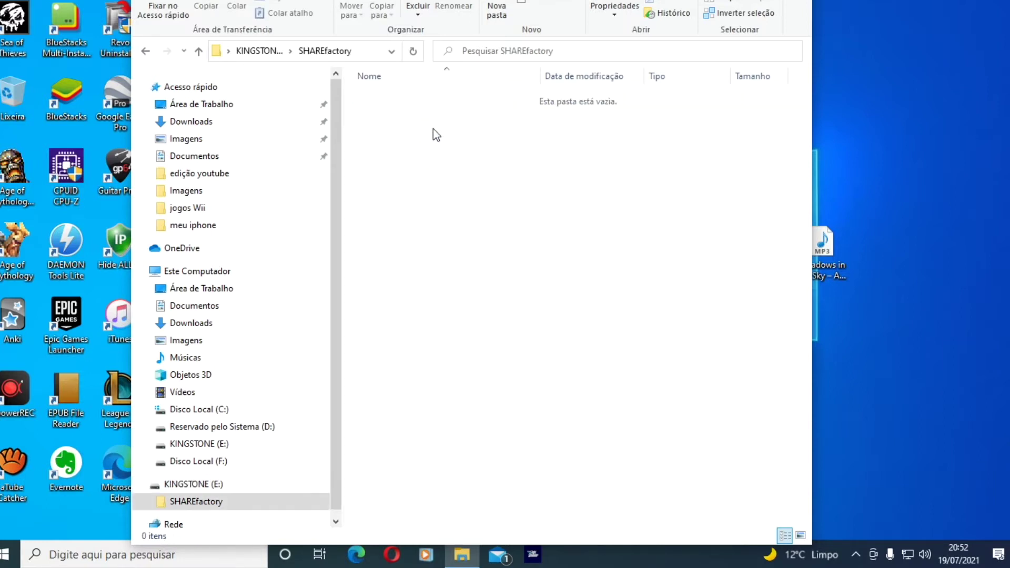
right_click(410, 124)
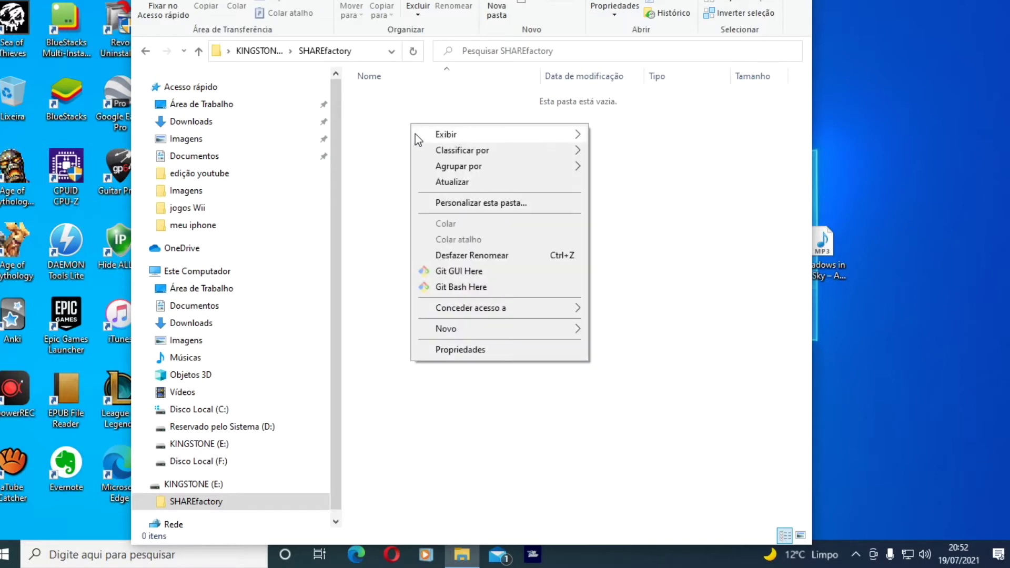
mouse_move(571, 336)
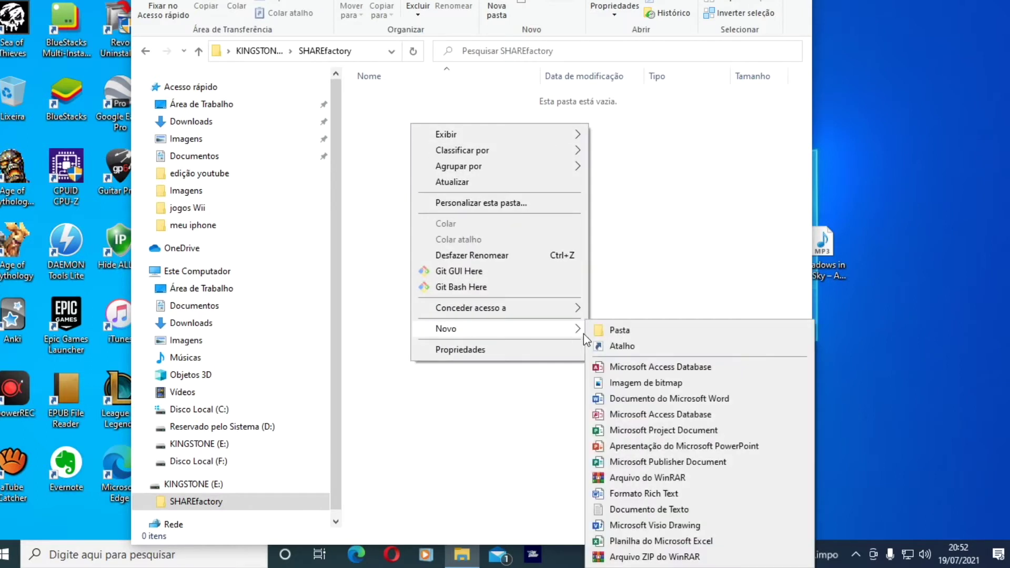
click(610, 331)
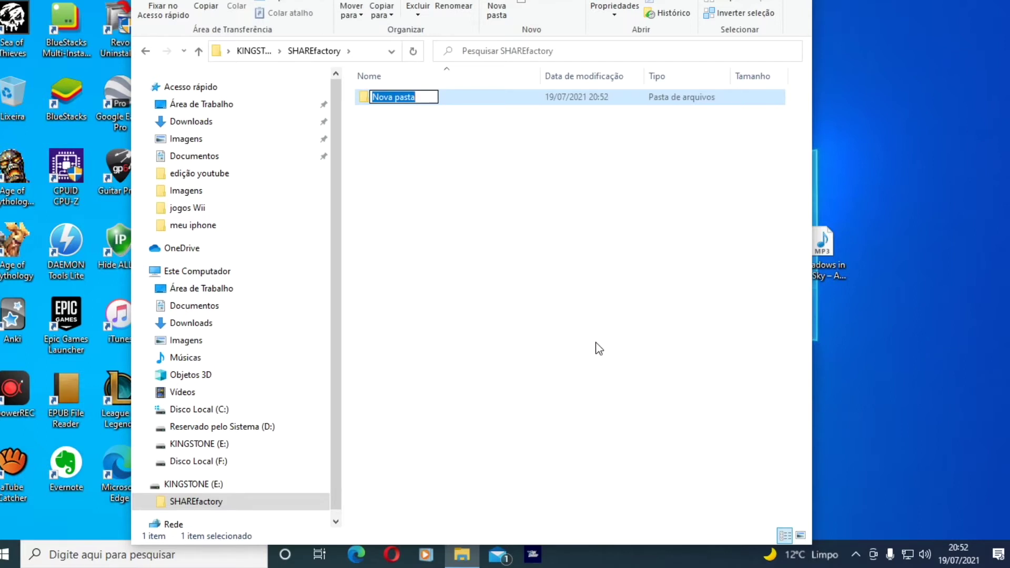
text(V)
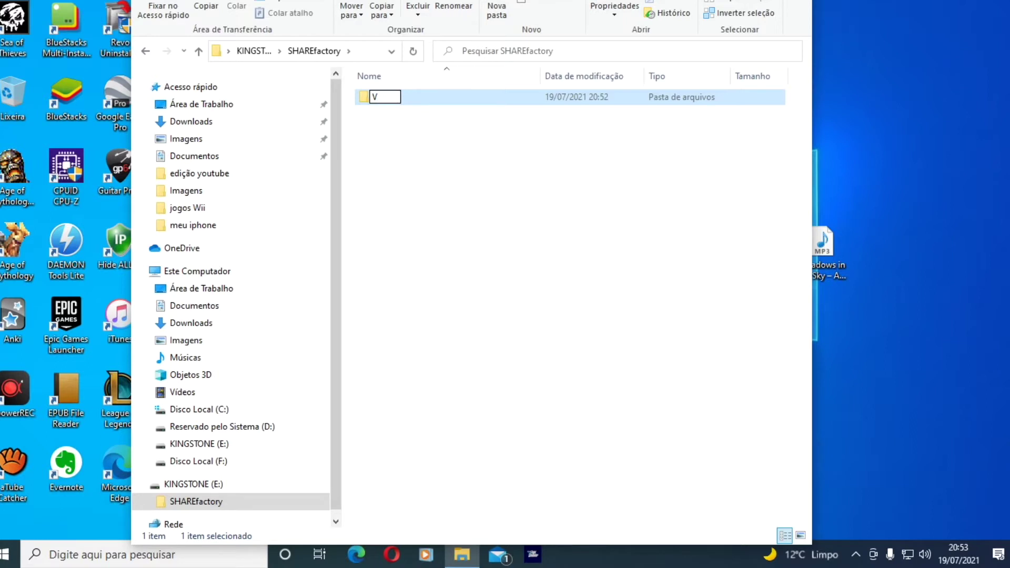
text(ideos)
click(590, 333)
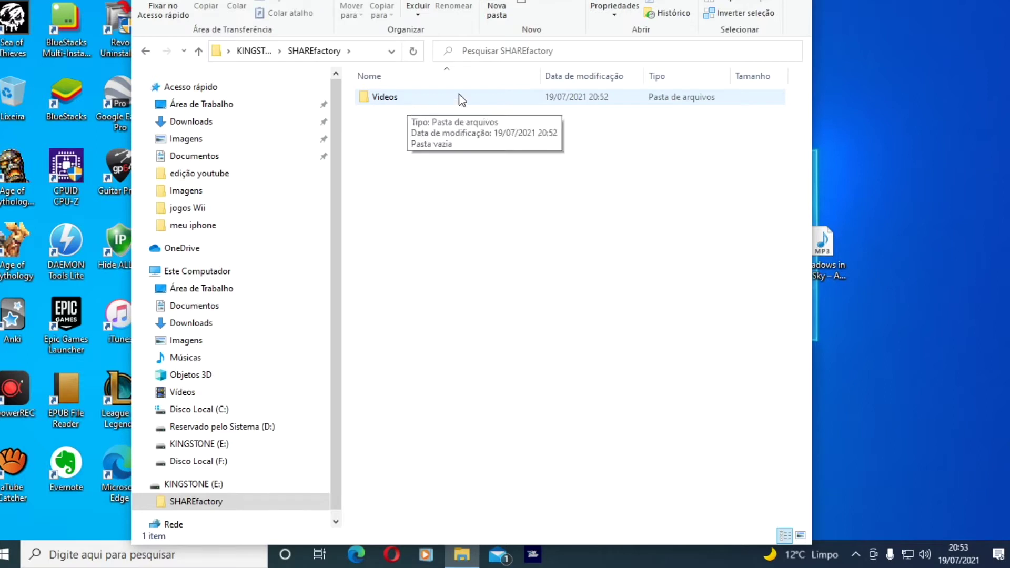
Create a second subfolder named Music inside SHAREfactory, alongside the Videos folder.
right_click(432, 181)
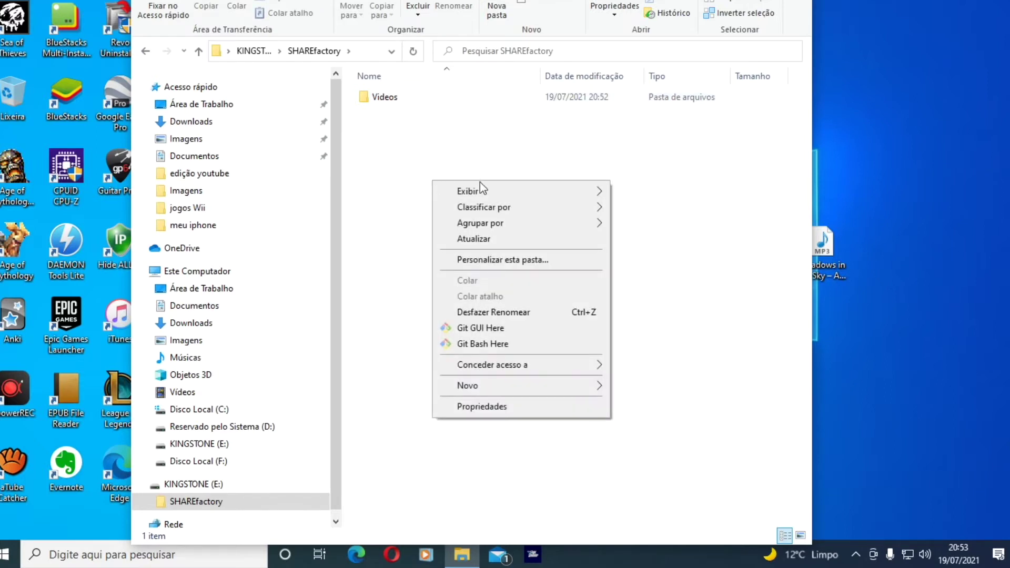
mouse_move(587, 389)
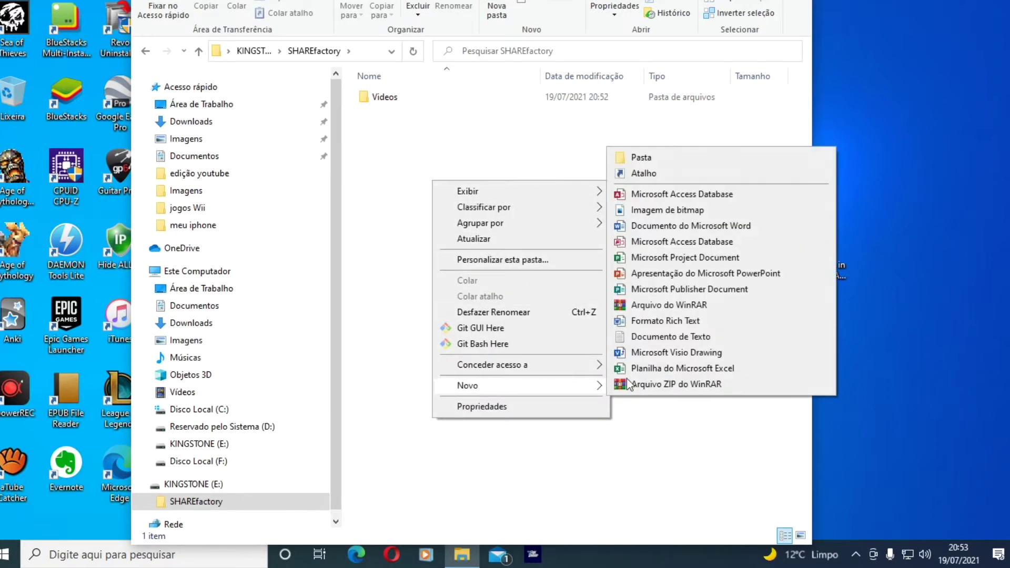
click(655, 160)
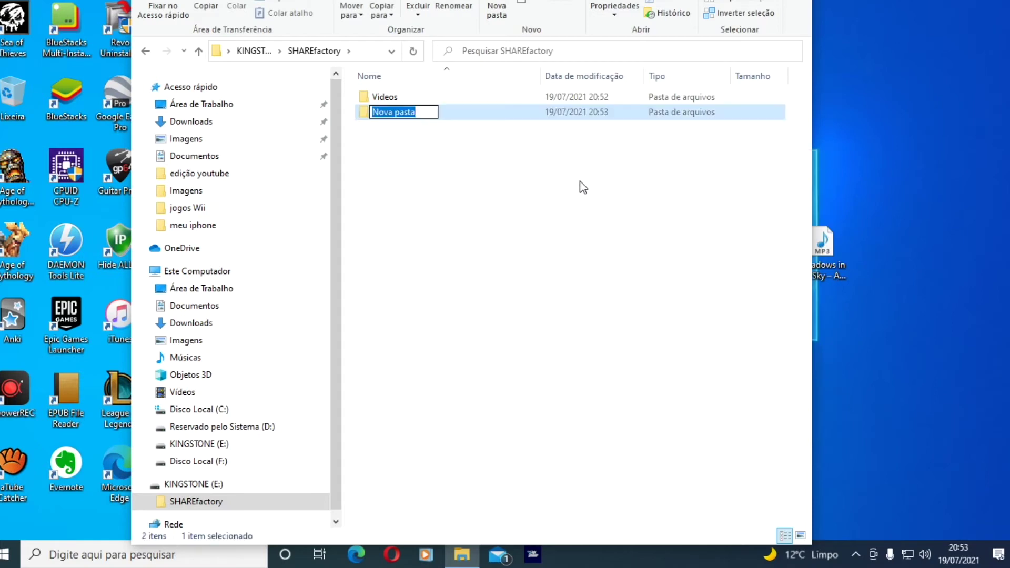
text(M)
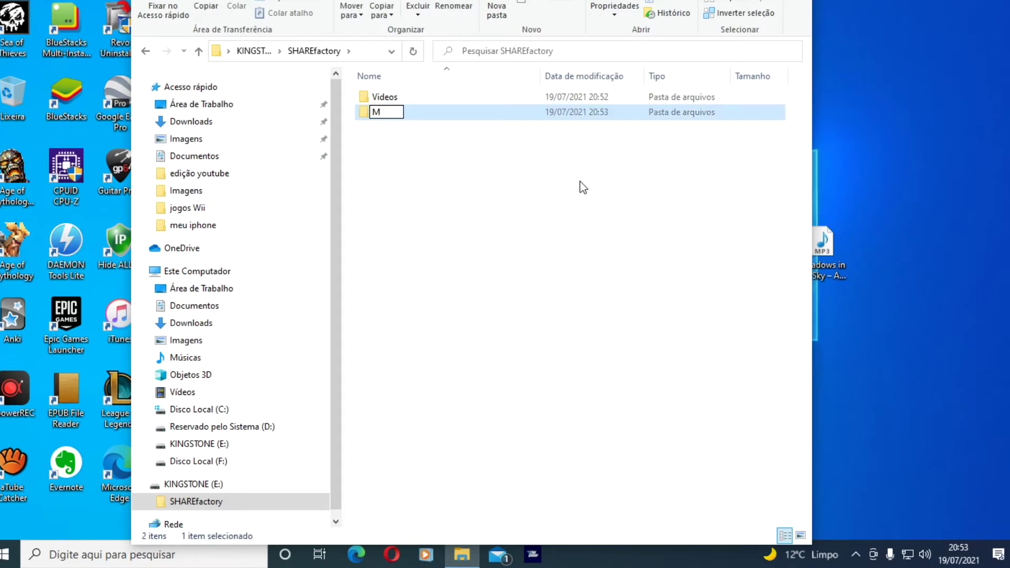
text(usic)
click(571, 216)
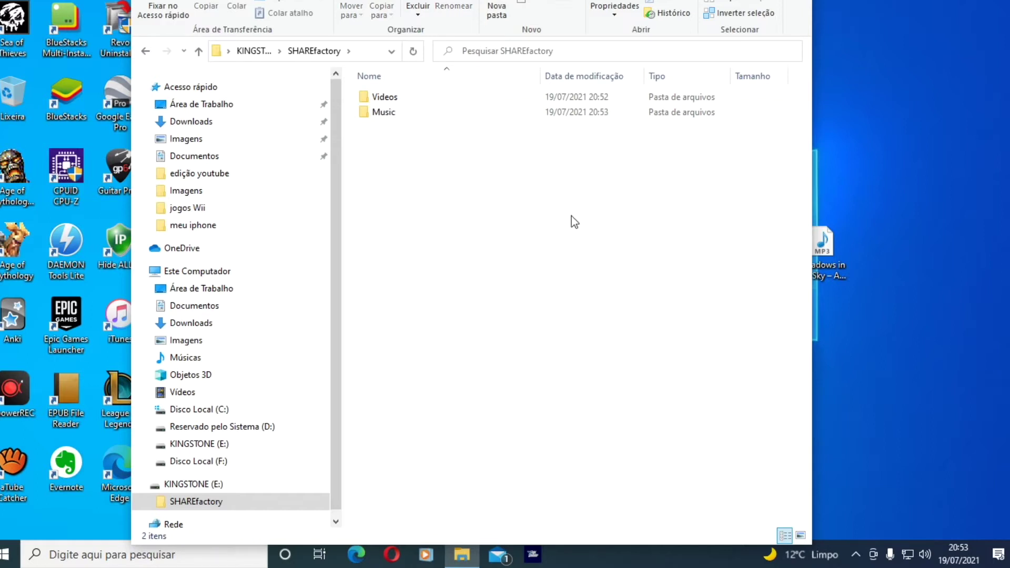
Create a third subfolder named Image inside SHAREfactory.
right_click(388, 157)
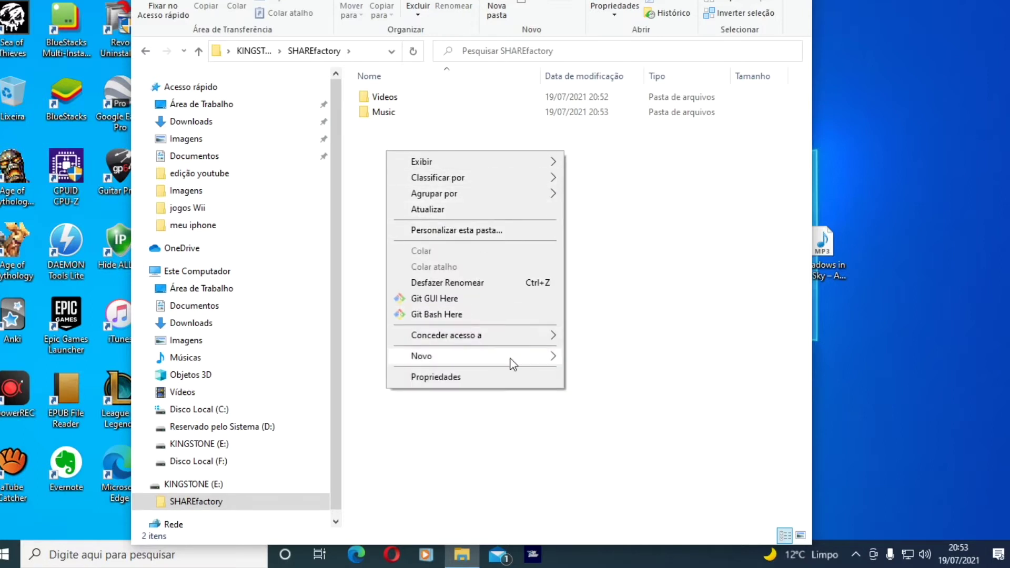
mouse_move(514, 363)
click(612, 131)
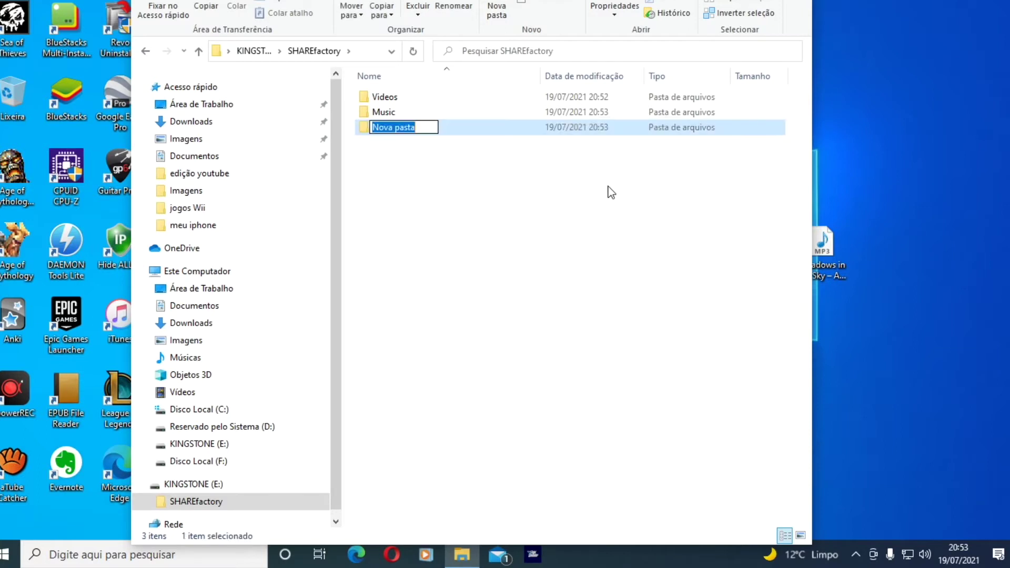
text(Image)
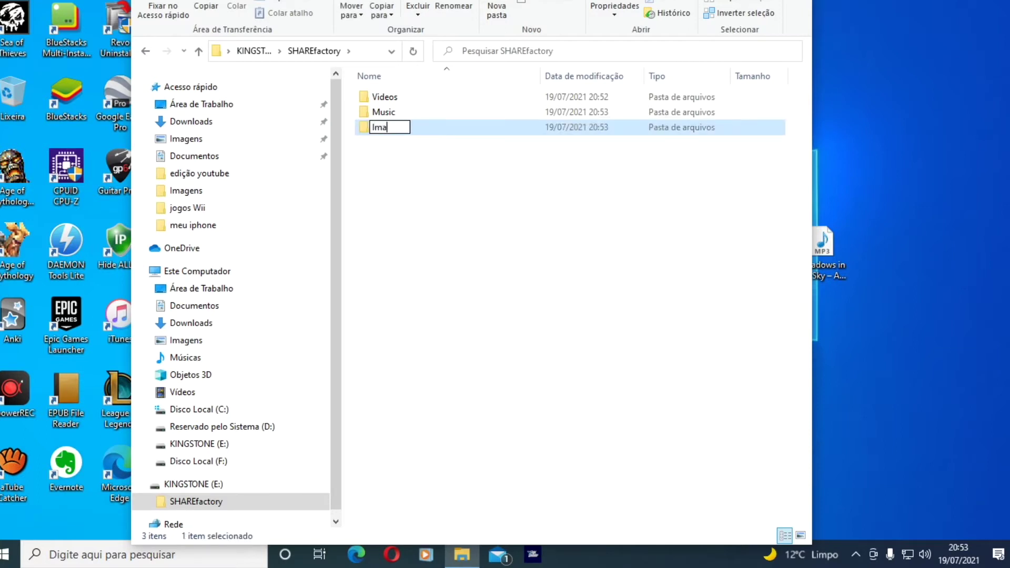
click(557, 245)
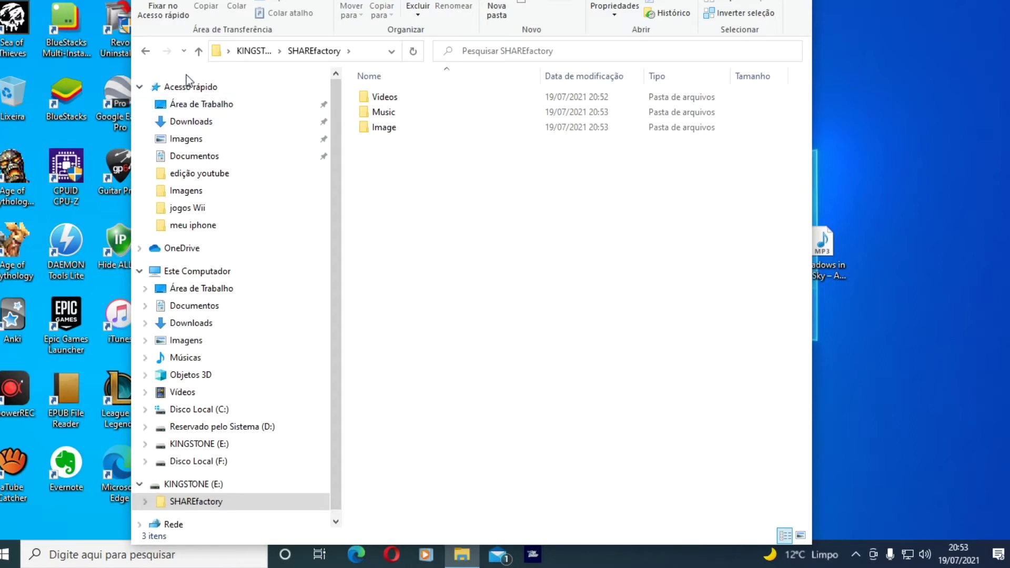
Review the folder structure from the drive's root, looking inside SHAREfactory and its Videos and Music subfolders.
click(147, 50)
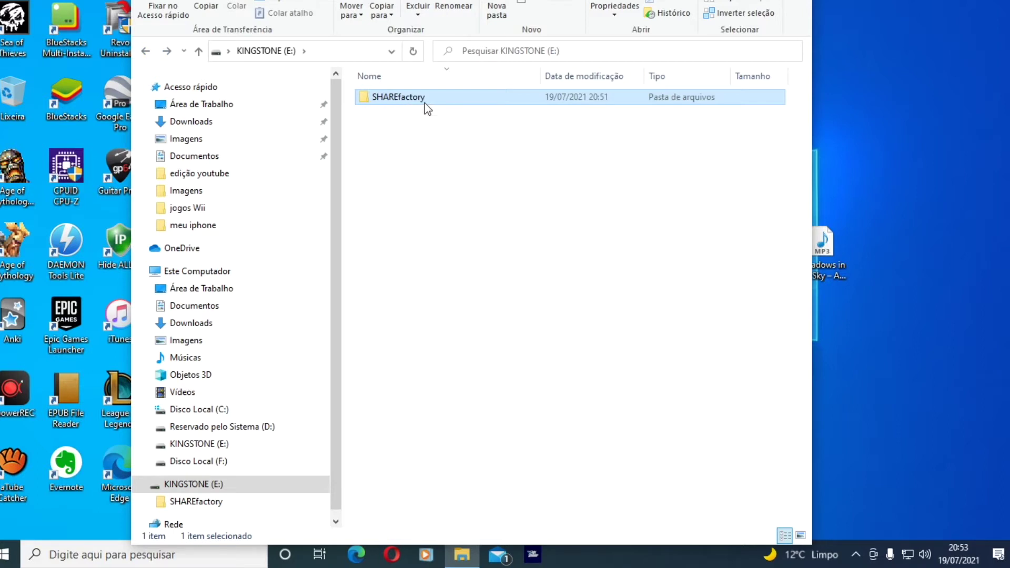
double_click(381, 98)
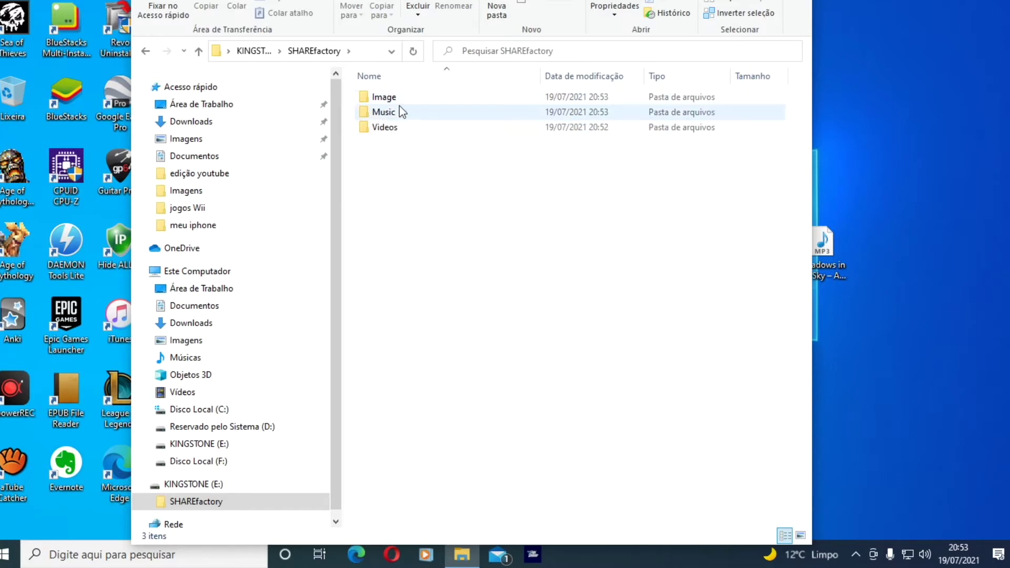
double_click(368, 128)
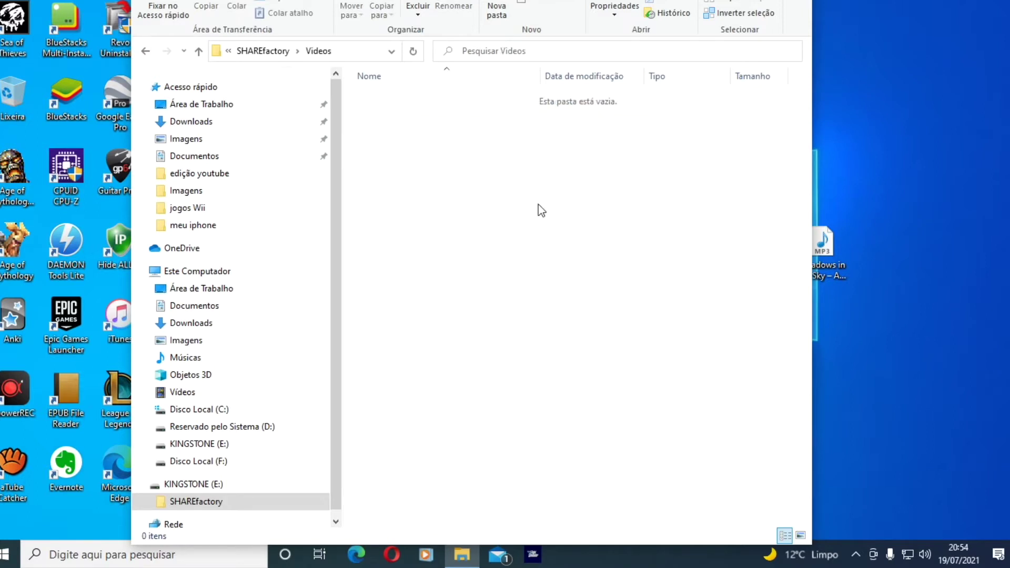
click(146, 51)
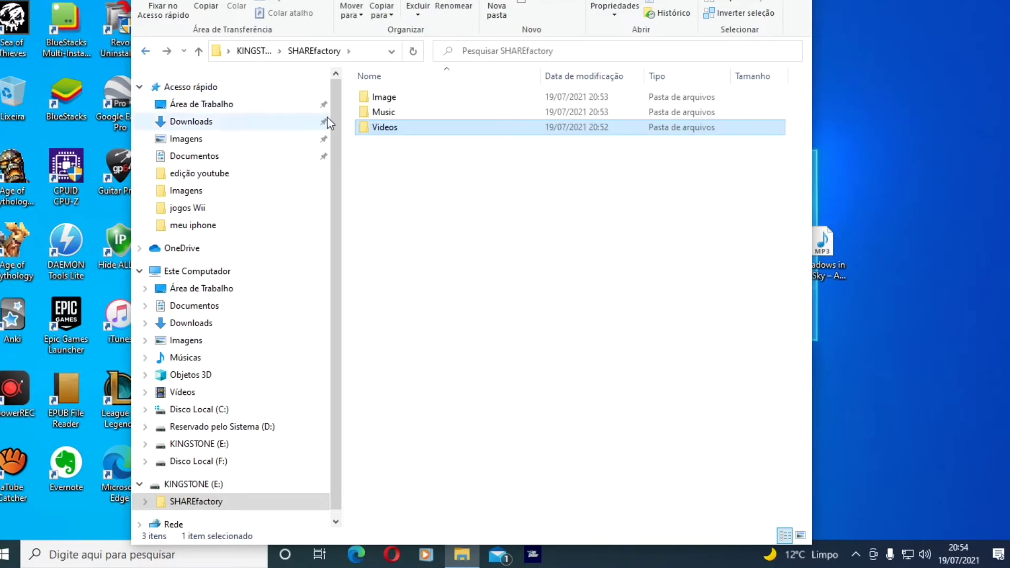
double_click(391, 112)
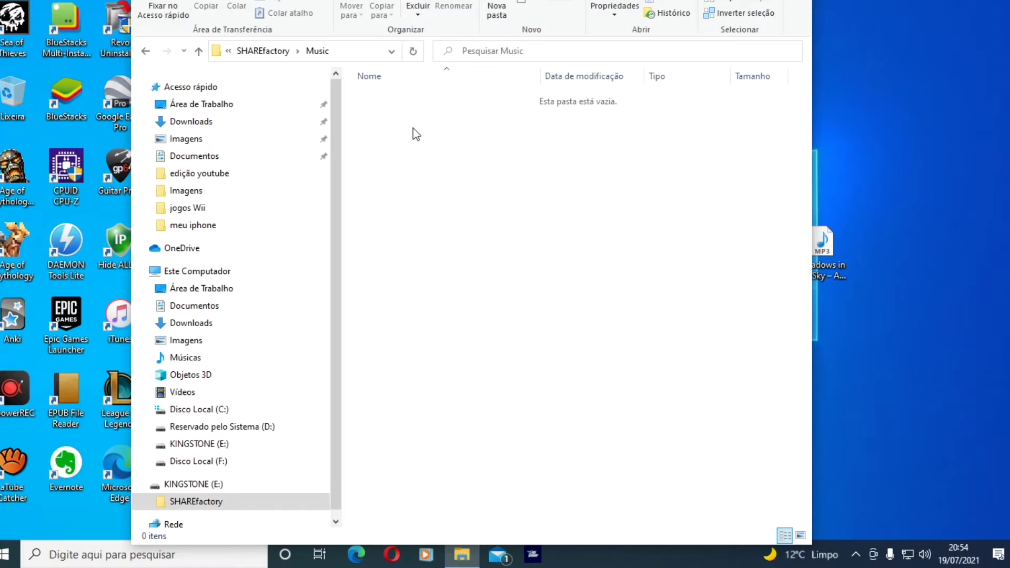
click(144, 52)
Return to the root of the KINGSTONE (E:) drive and delete the SHAREfactory folder with its subfolders.
click(145, 51)
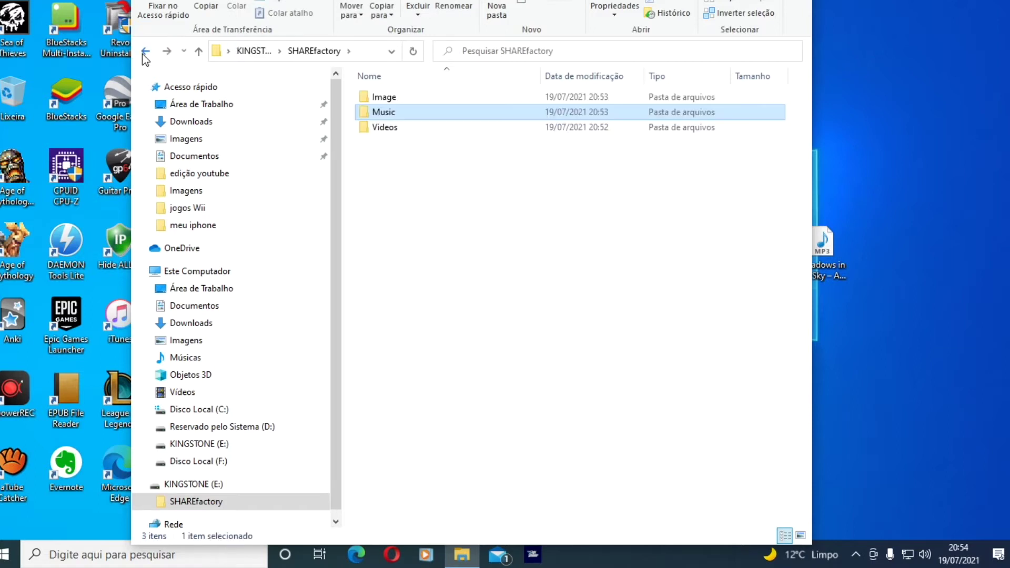
click(380, 100)
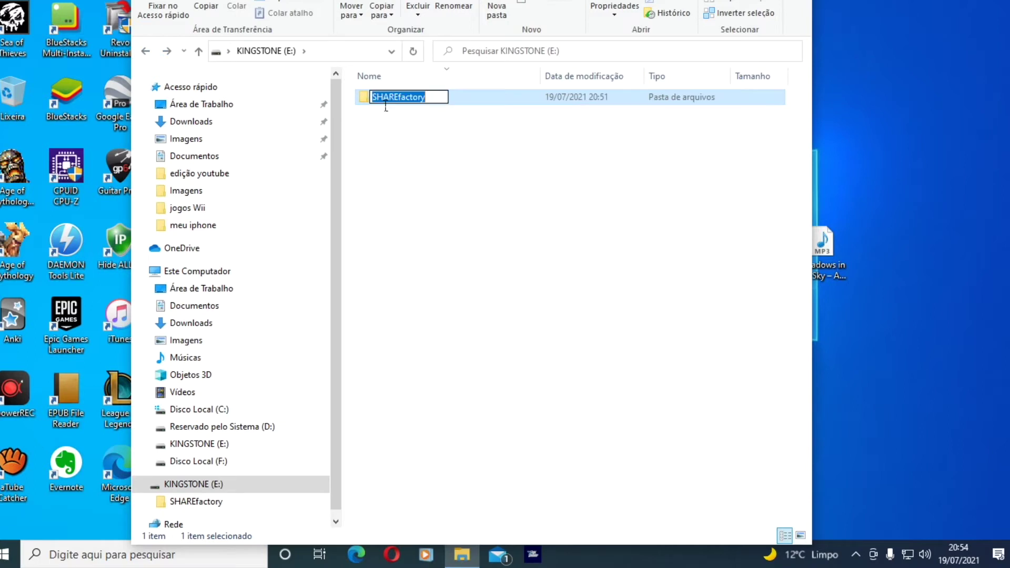
key(BackSpace)
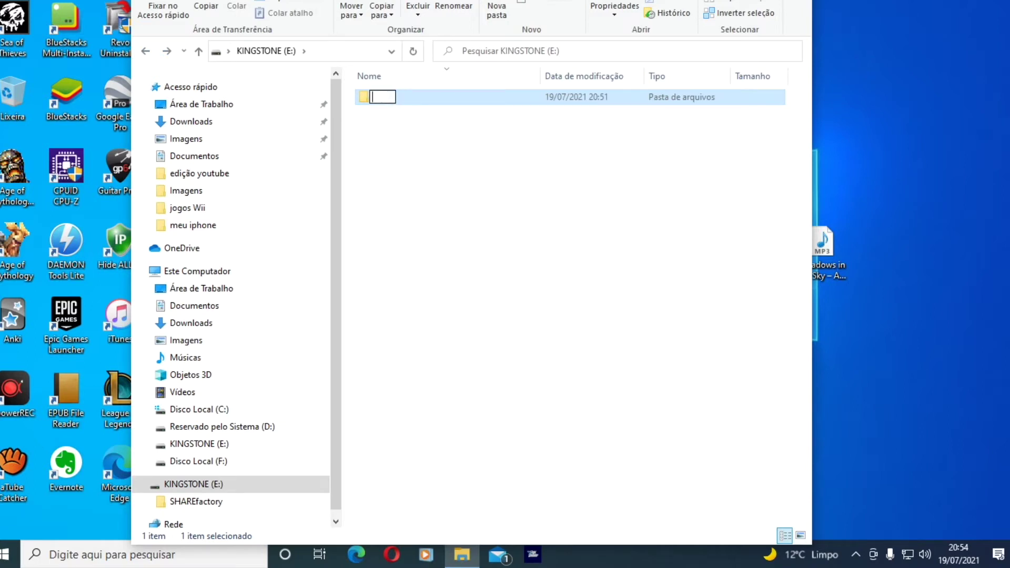
click(363, 102)
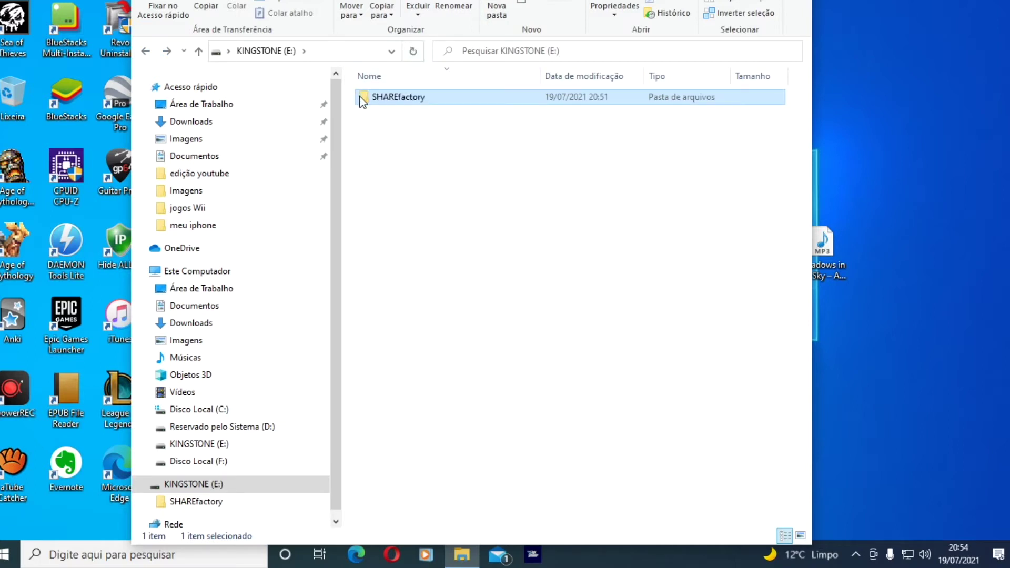
key(Delete)
key(Return)
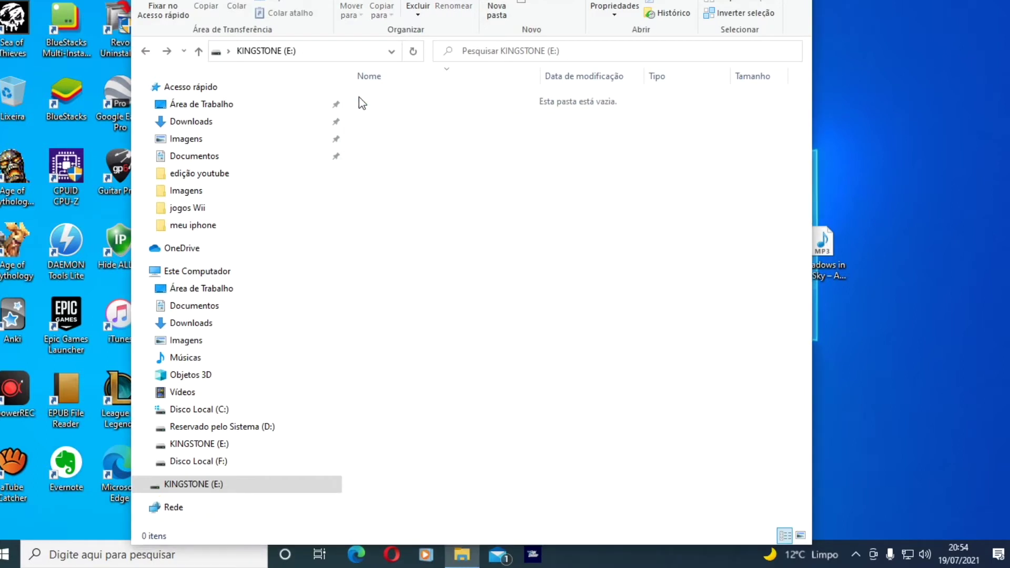
Create a new folder named SHAREFACTORY in the root of the KINGSTONE (E:) drive.
right_click(392, 109)
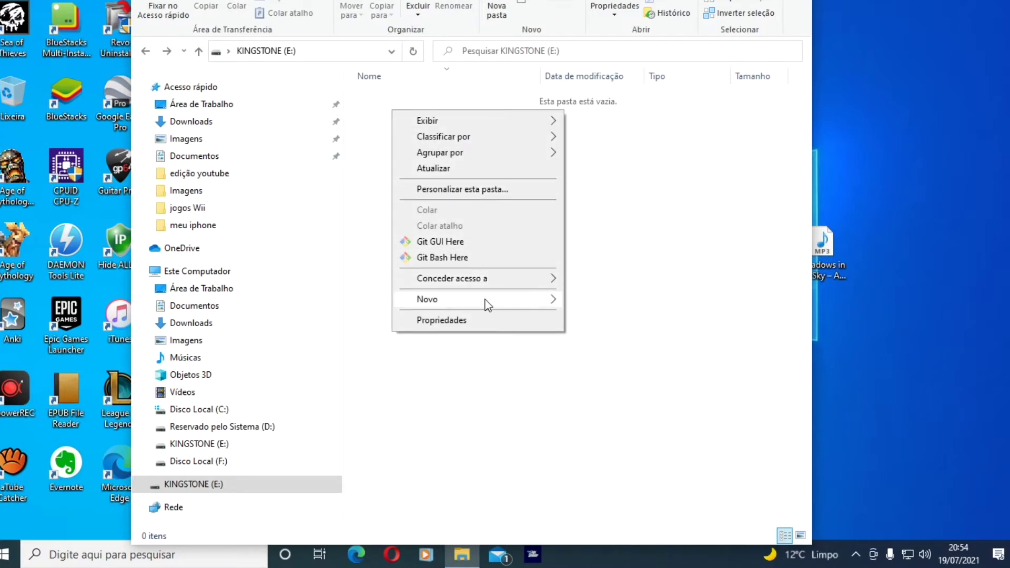
mouse_move(509, 303)
click(601, 306)
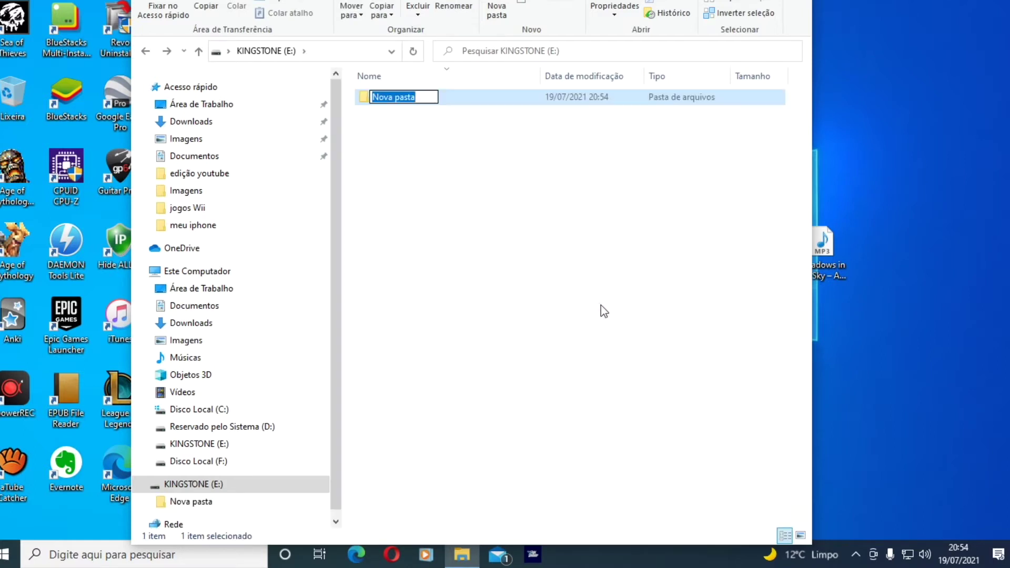
text(share)
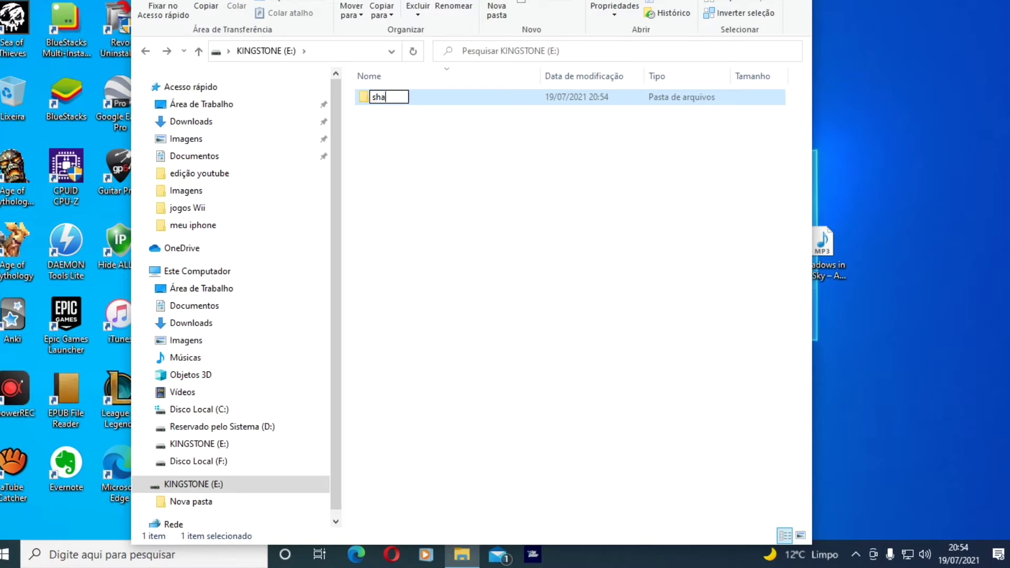
key(BackSpace)
key(BackSpace)
key(BackSpace)
key(BackSpace)
key(BackSpace)
text(SHAREFACTORY)
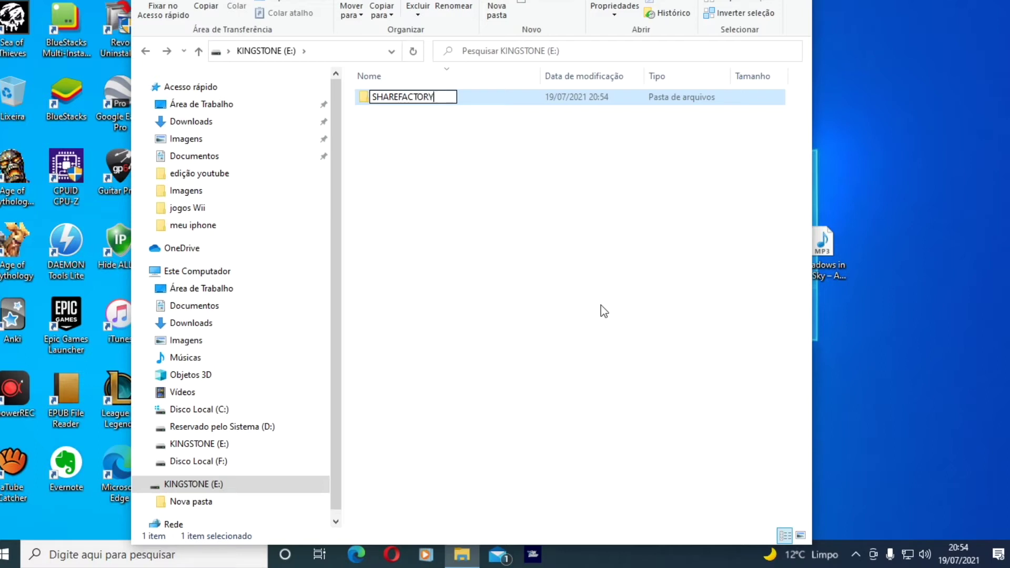
click(604, 312)
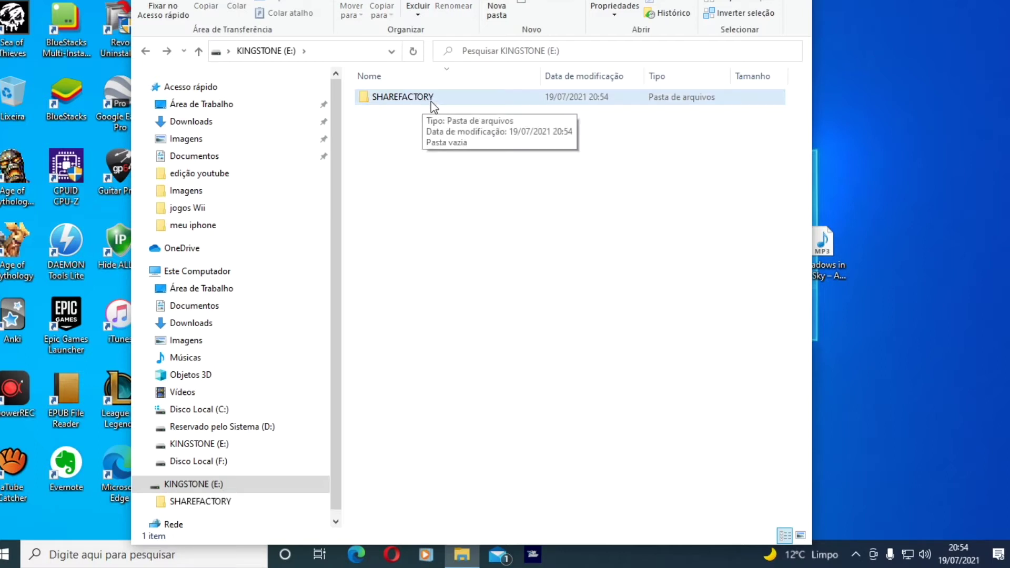
Open the SHAREFACTORY folder and create a subfolder named VIDEOS inside it.
click(393, 103)
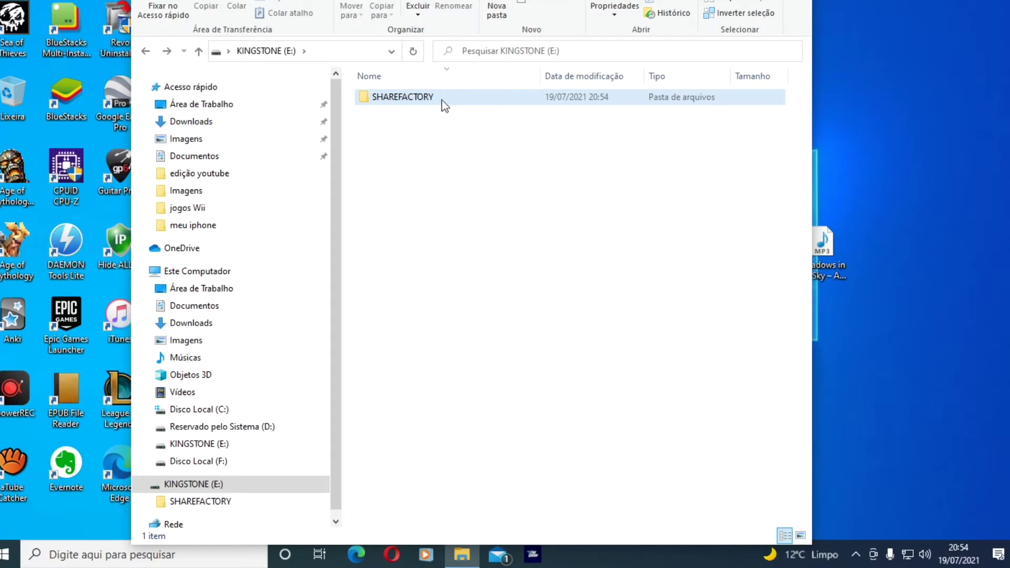
double_click(402, 99)
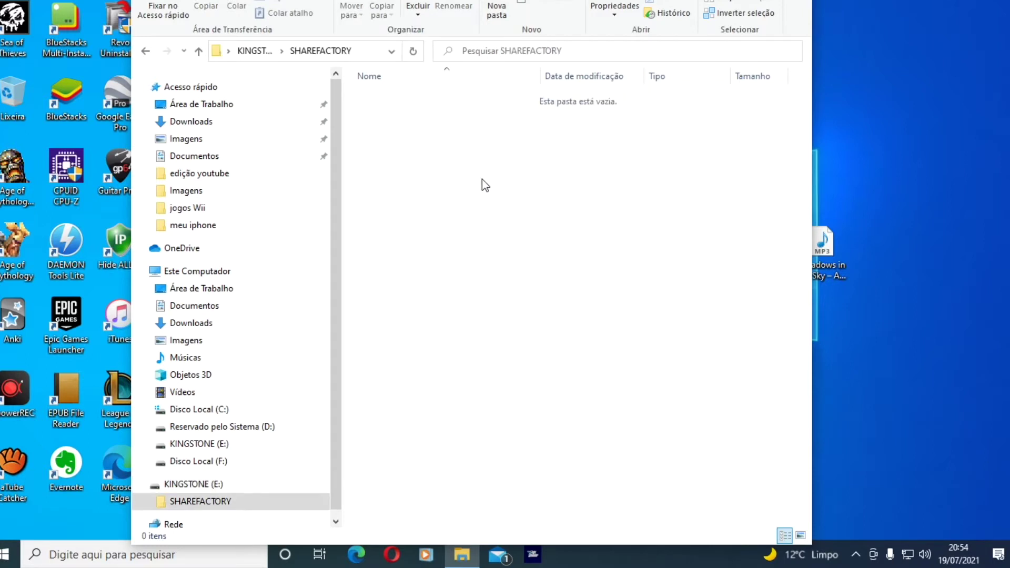
right_click(412, 121)
mouse_move(522, 326)
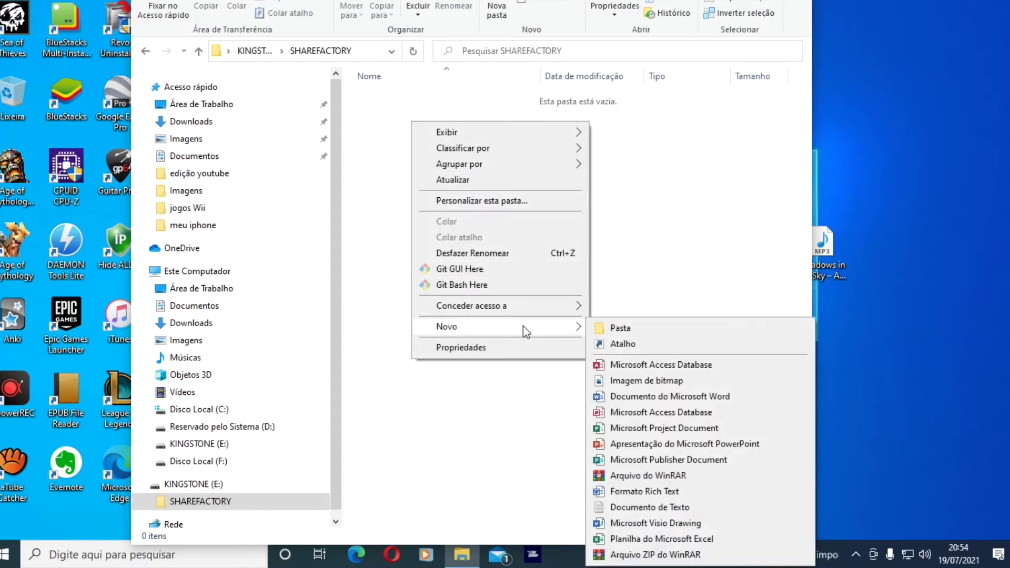
click(611, 332)
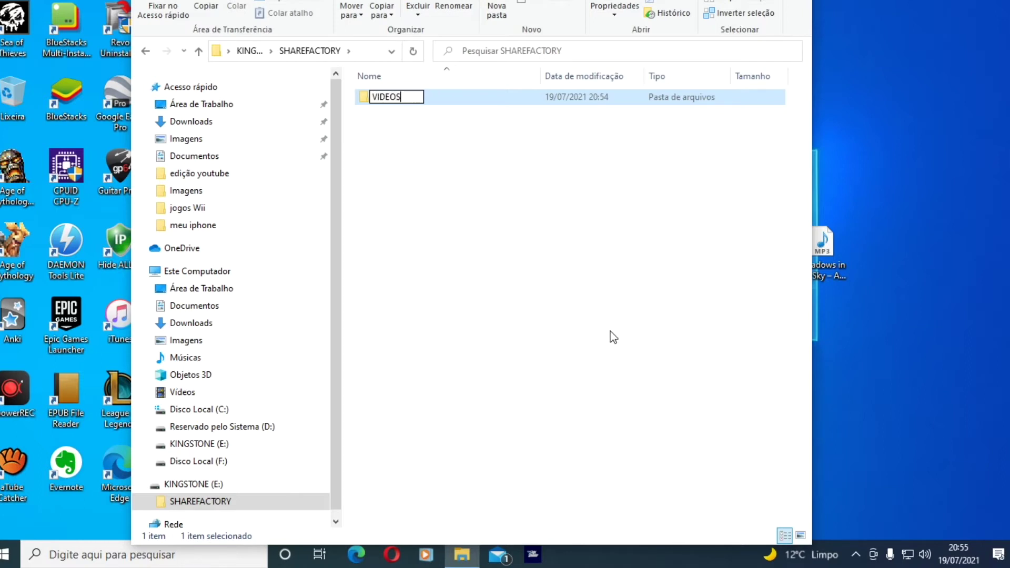
click(610, 331)
Create a second subfolder named MUSIC inside SHAREFACTORY, alongside VIDEOS.
right_click(469, 166)
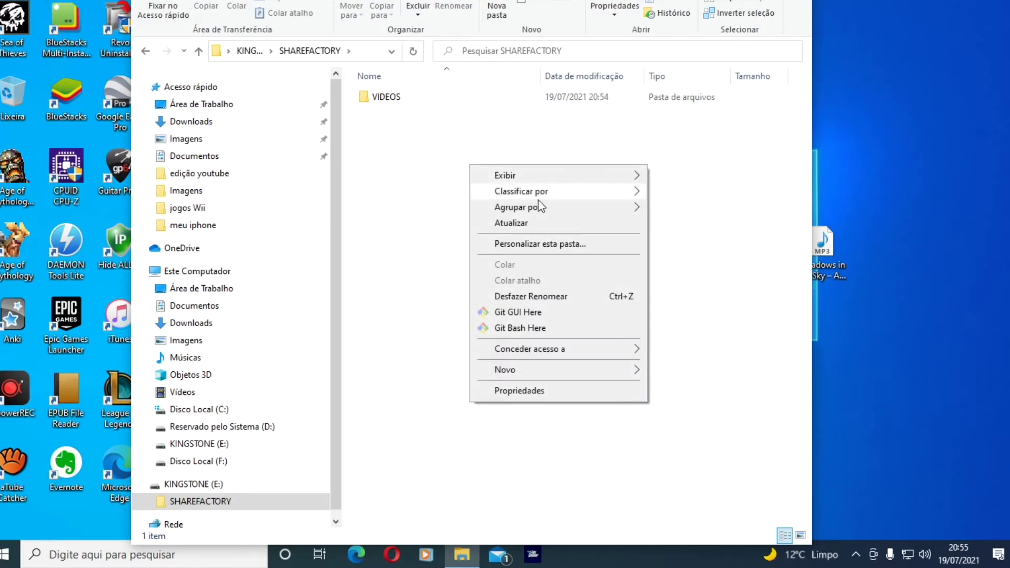
mouse_move(561, 374)
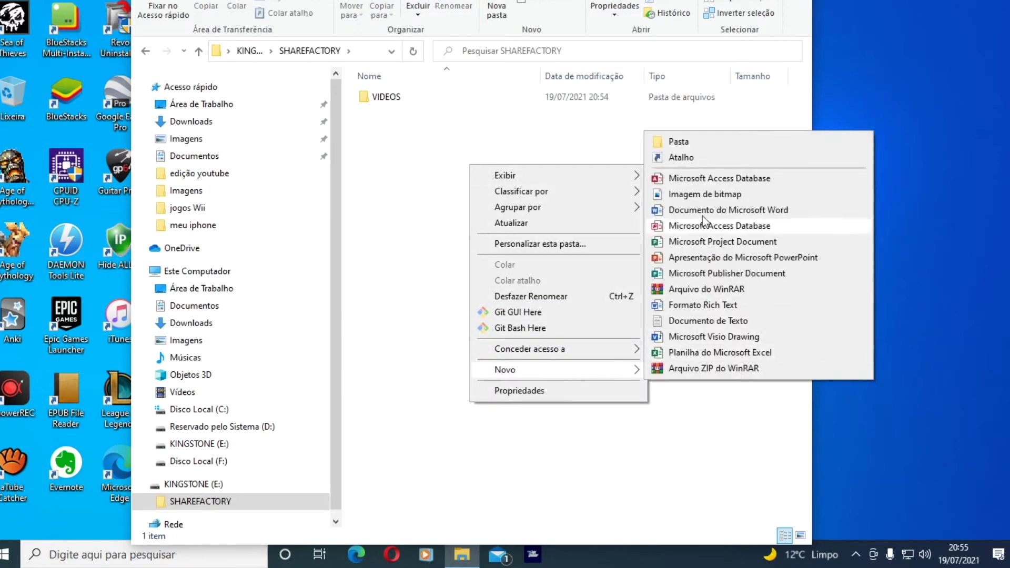
click(699, 148)
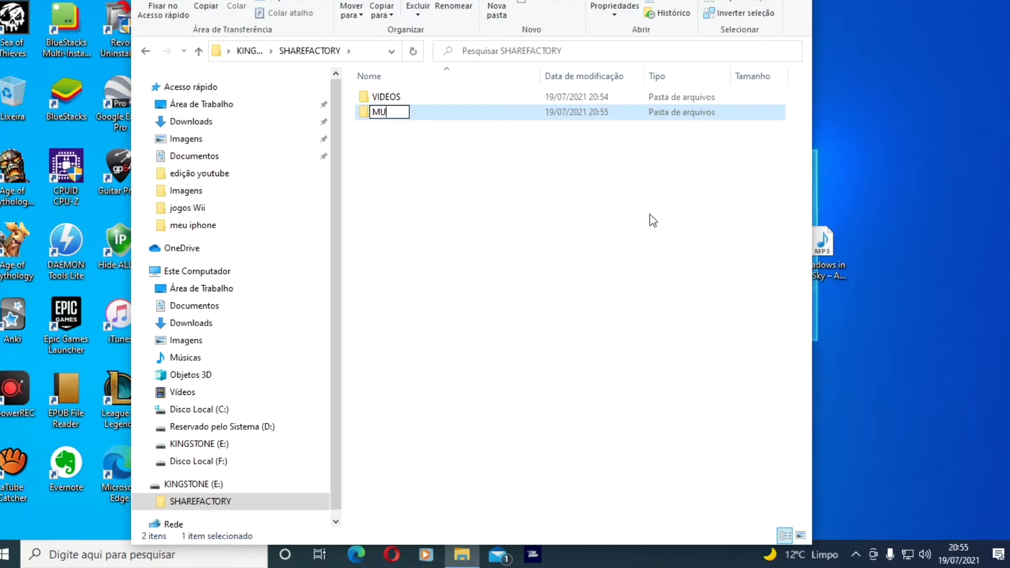
text(MUSIC)
click(649, 213)
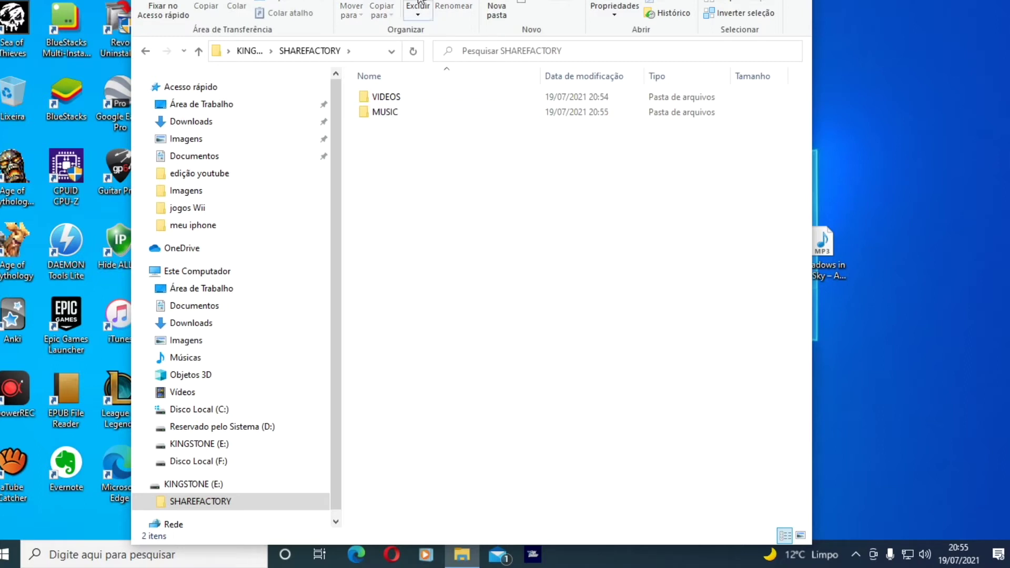
Copy the Meadows in the Sky MP3 from the desktop into the MUSIC folder and check the folder's contents.
drag(526, 5, 456, 1)
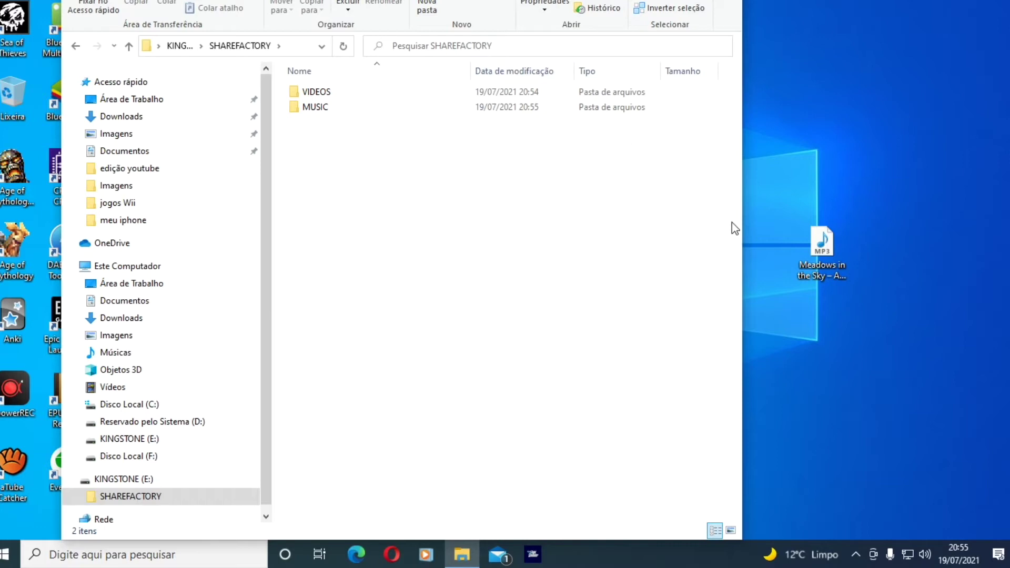
drag(825, 245, 300, 109)
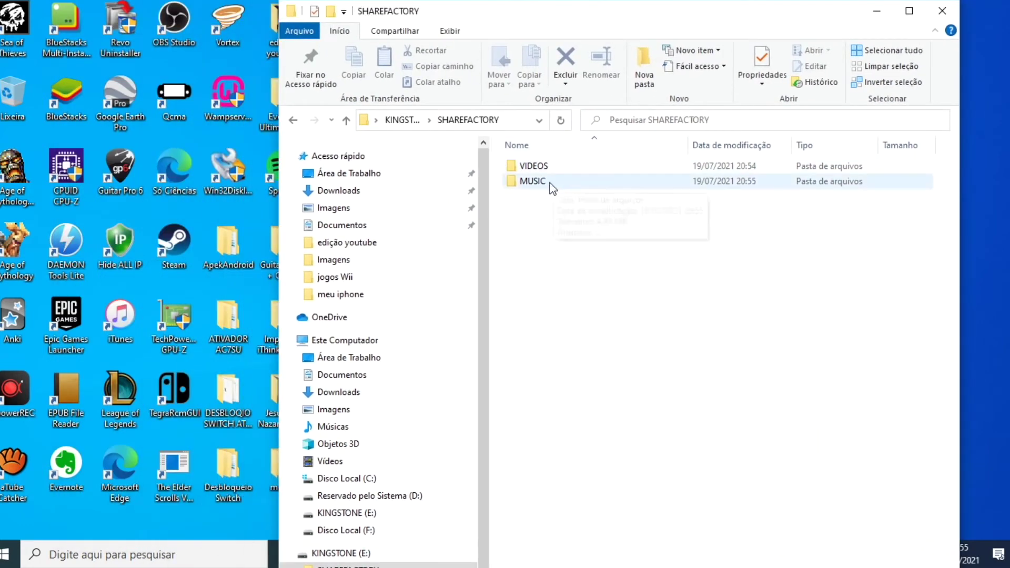
double_click(550, 183)
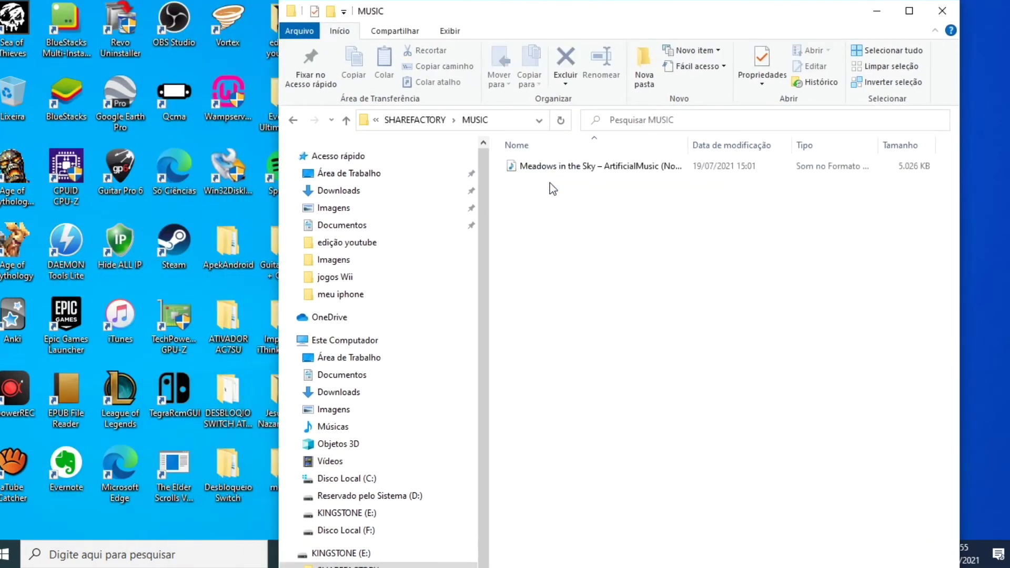
click(293, 120)
Open the edição youtube folder from the desktop and copy its Rounded Neon Multicolored lines video into the VIDEOS folder.
drag(546, 21, 362, 100)
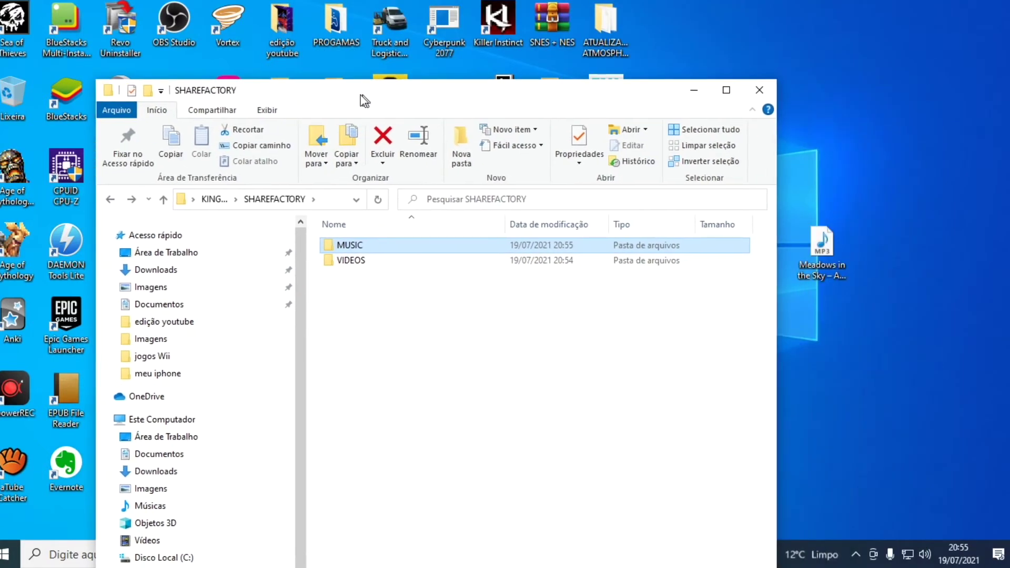
click(277, 24)
double_click(276, 23)
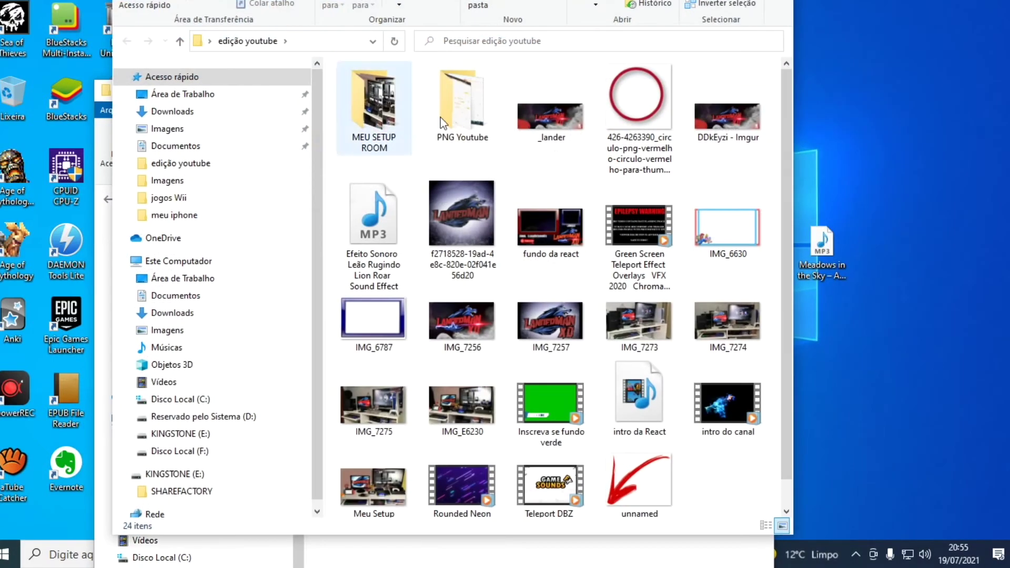
drag(788, 266, 790, 346)
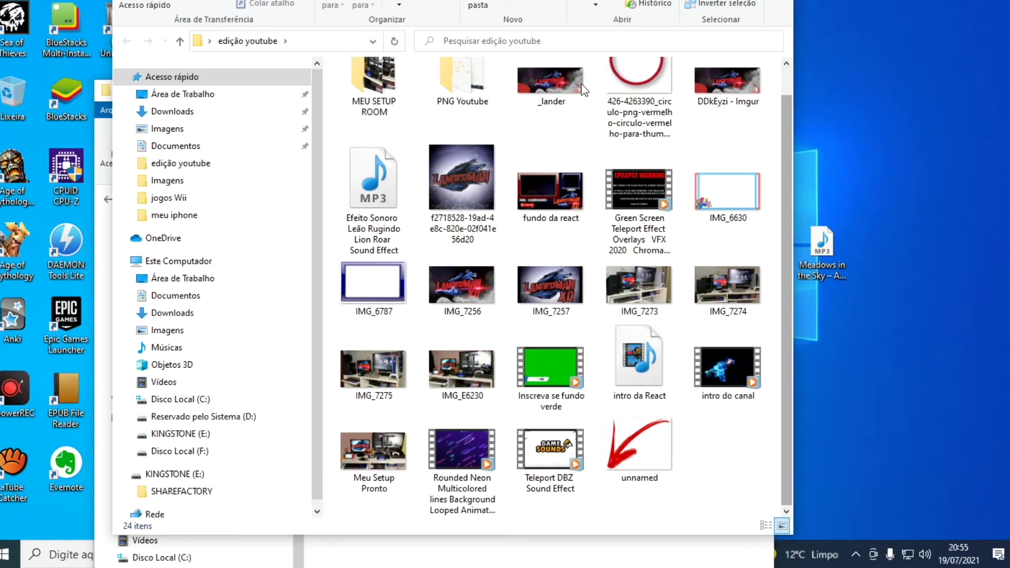
drag(526, 5, 792, 22)
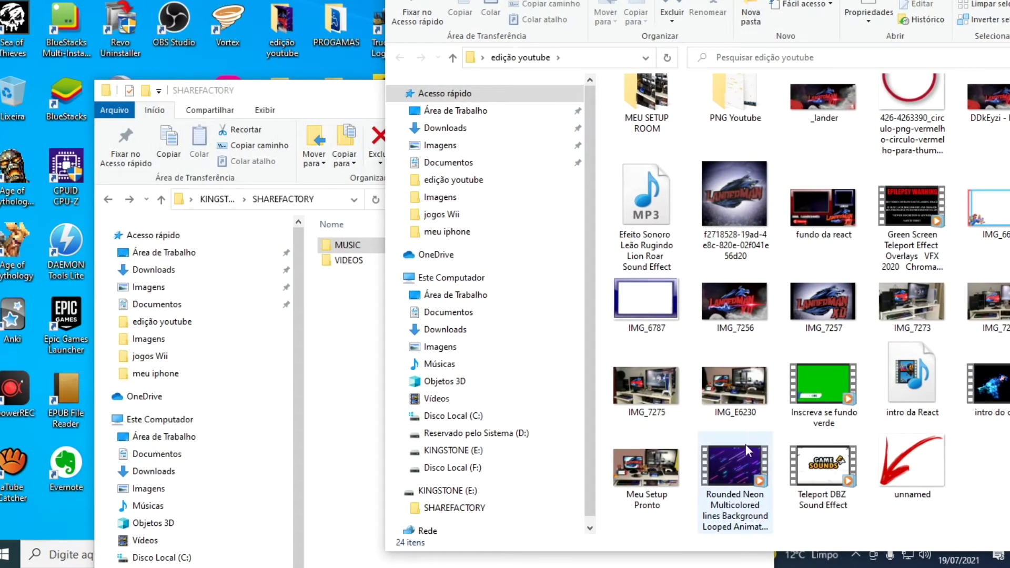
drag(742, 463, 340, 265)
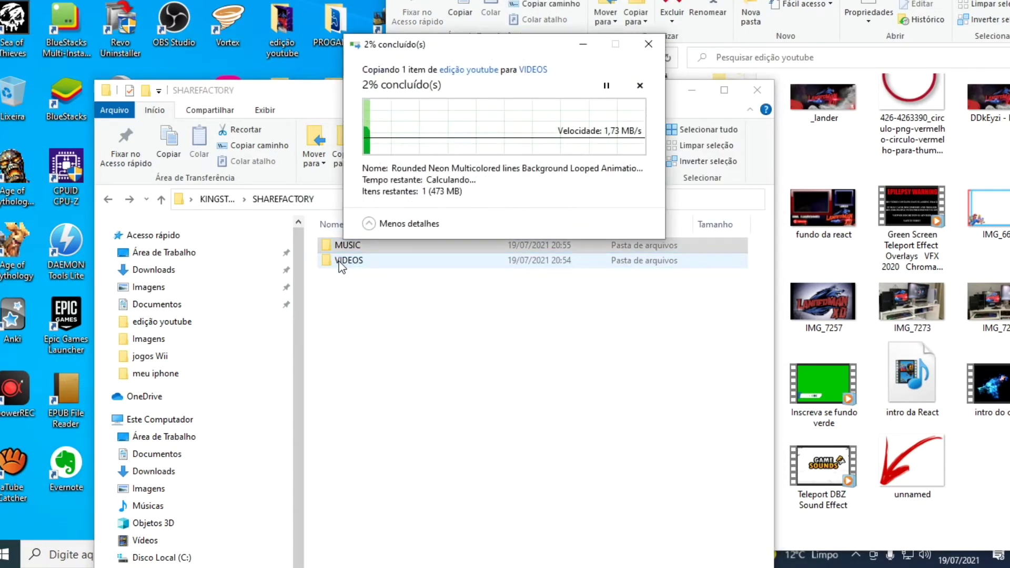
Look inside the VIDEOS folder for the copied video and check the progress of the copy.
double_click(338, 261)
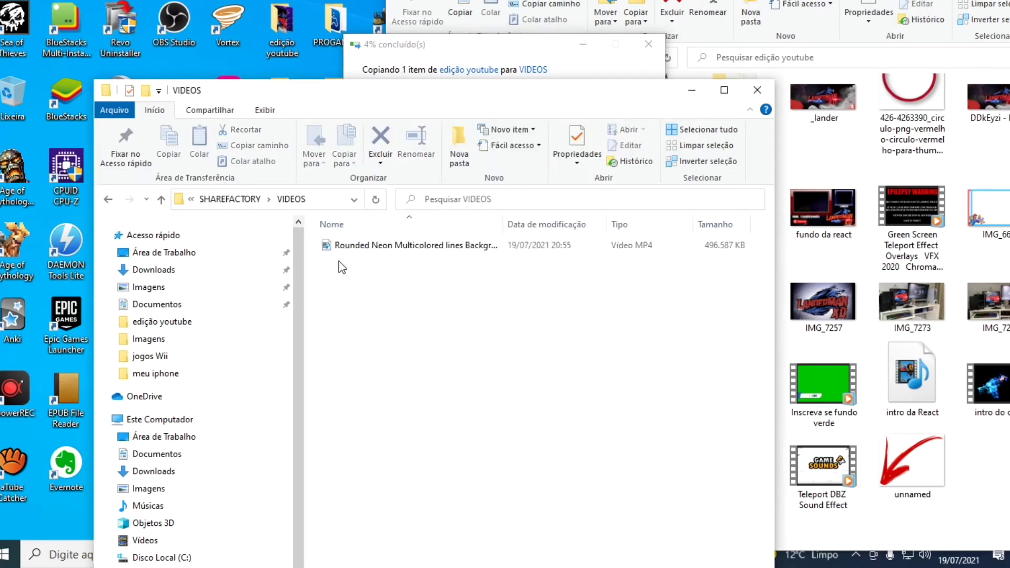
click(110, 200)
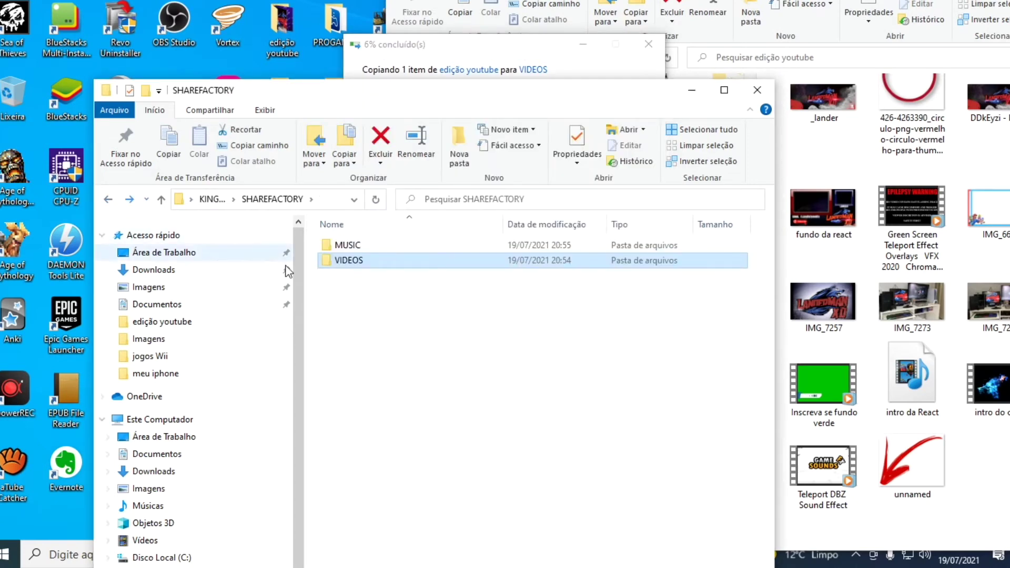
key(alt+Tab)
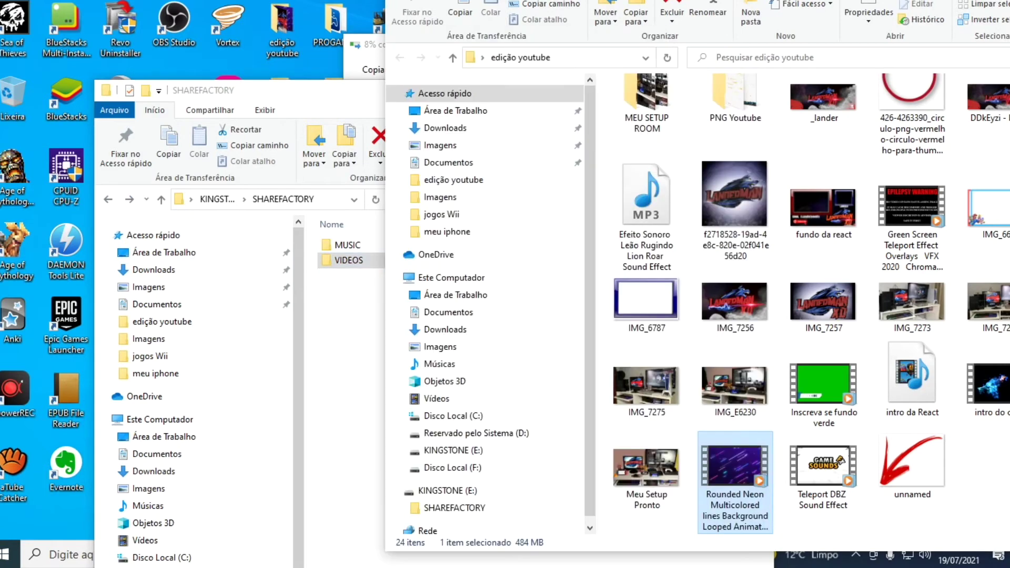
key(alt+Tab)
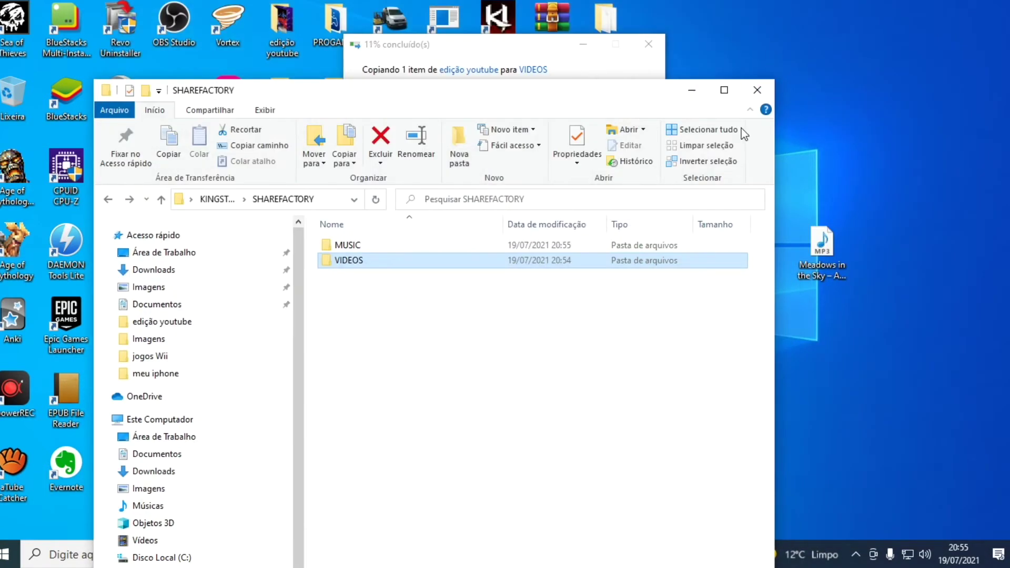
double_click(516, 263)
click(534, 50)
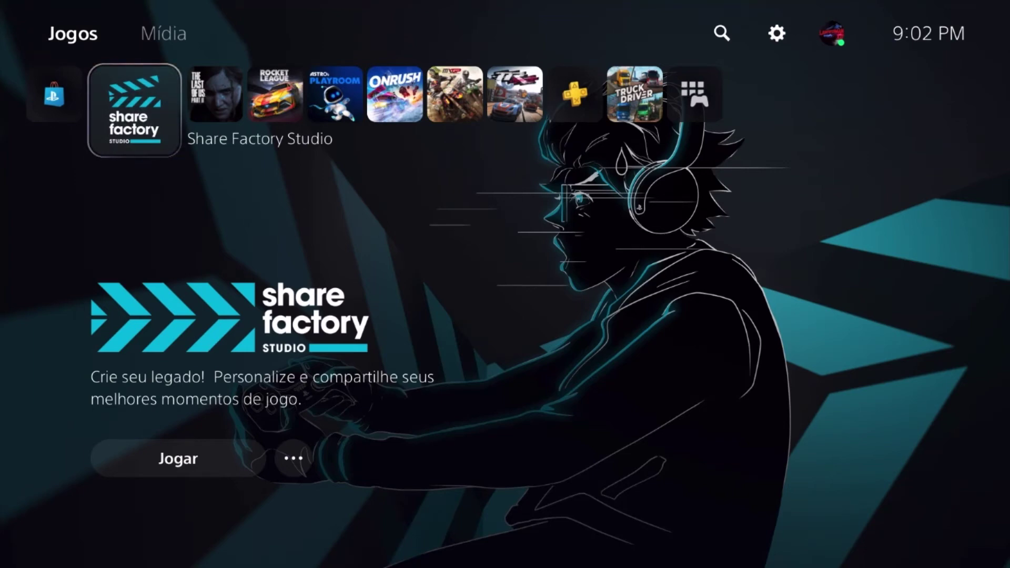
Launch Share Factory Studio on the PlayStation and go to the Caixa de Ferramentas section.
key(Right)
key(Left)
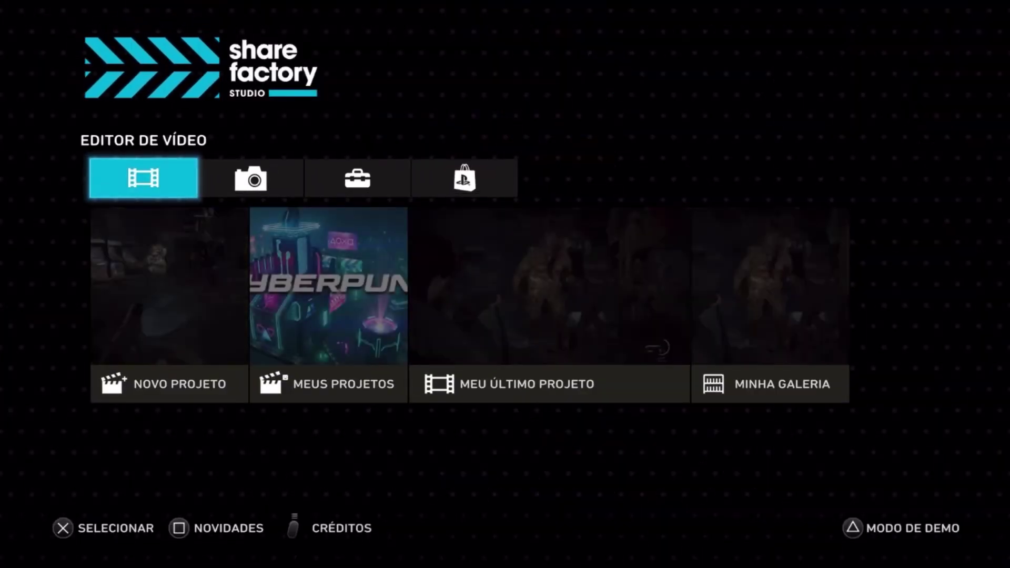
key(Right)
key(Right)
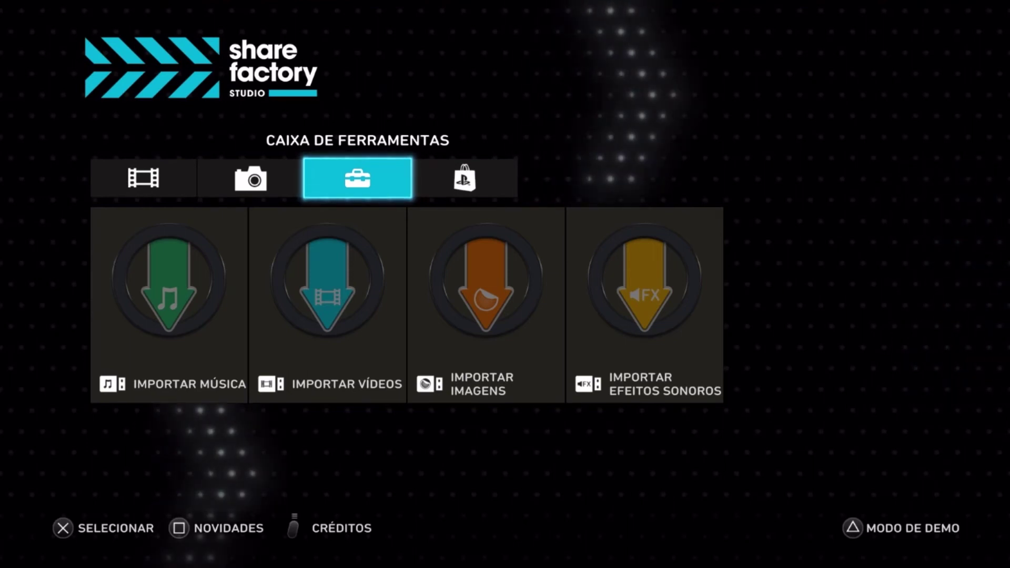
key(Left)
key(Right)
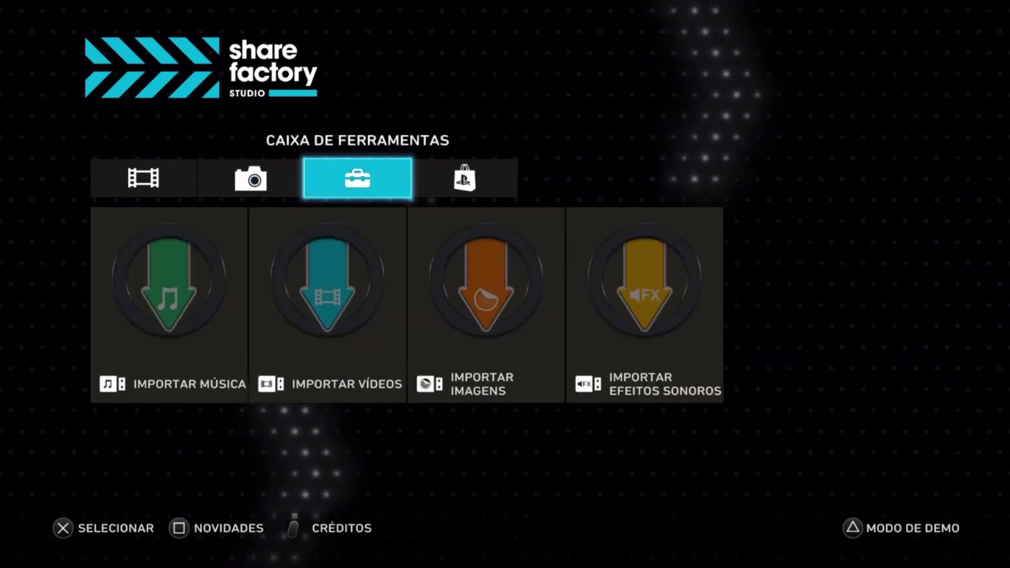
Check which tracks the USB drive offers under Importar Música, and return to the toolbox.
key(Down)
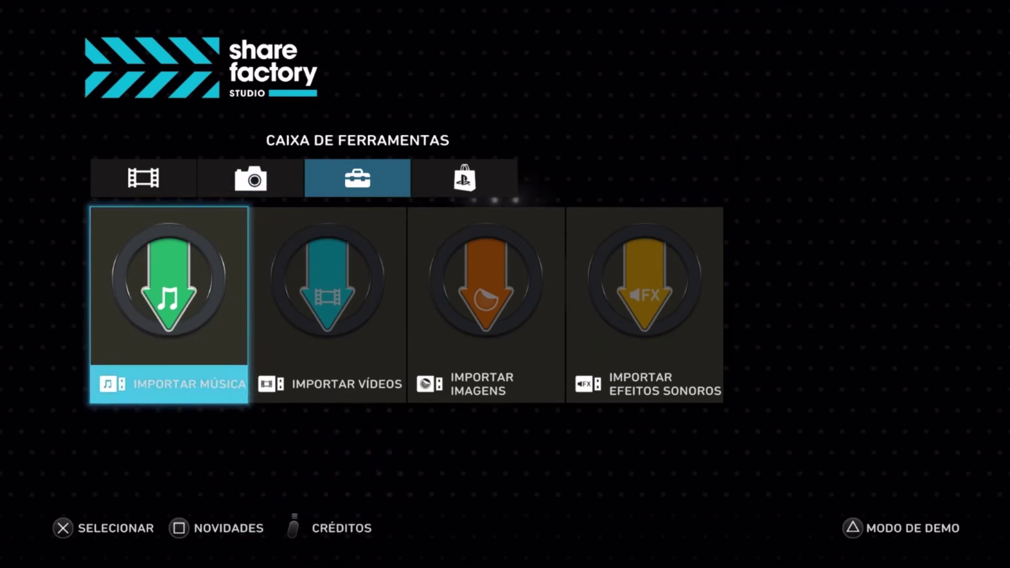
key(Return)
key(Left)
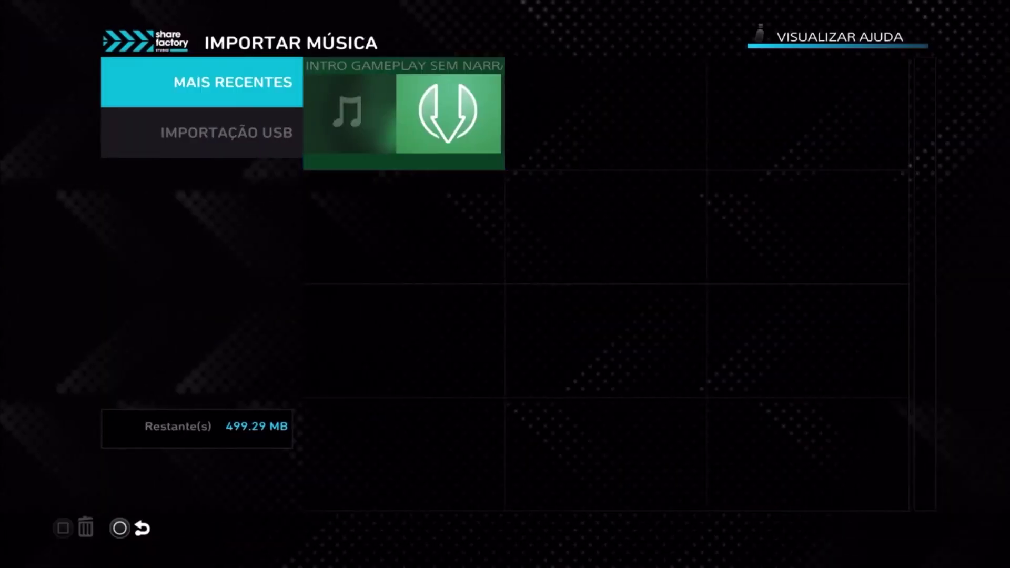
key(Down)
key(Return)
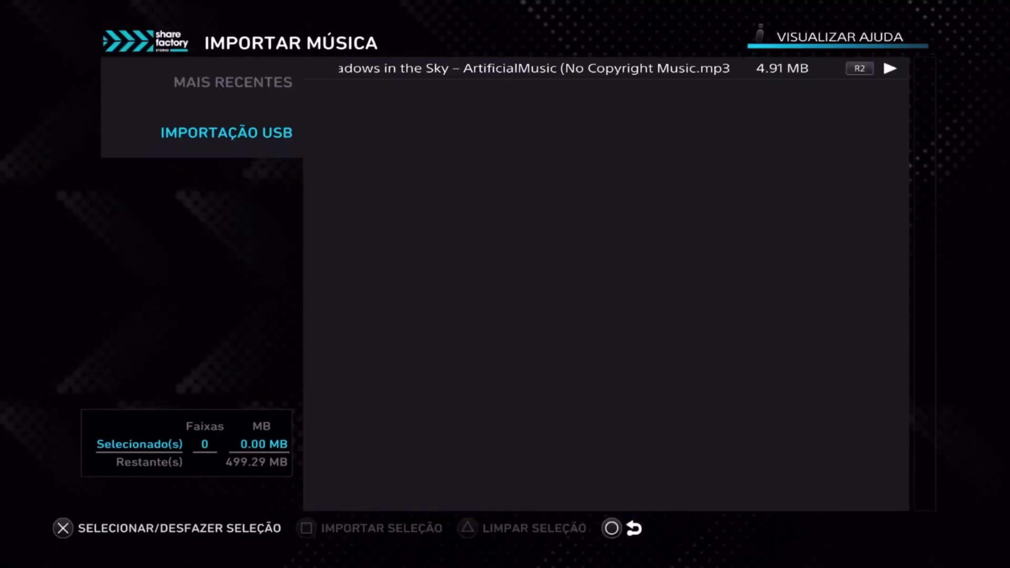
key(Escape)
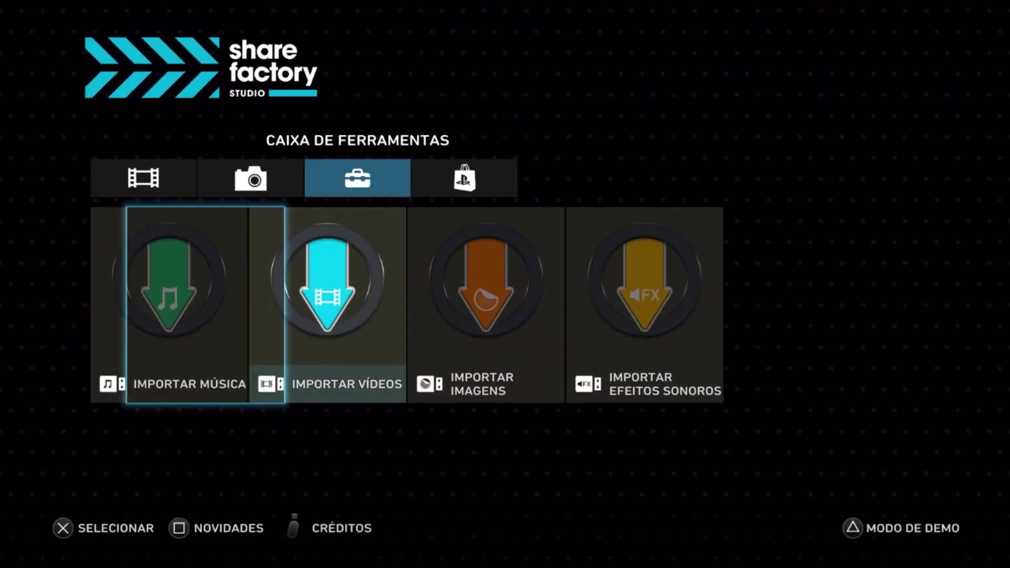
Look over the toolbox's import options for music, videos, images and sound effects.
key(Right)
key(Right)
key(Right)
key(Left)
key(Left)
key(Left)
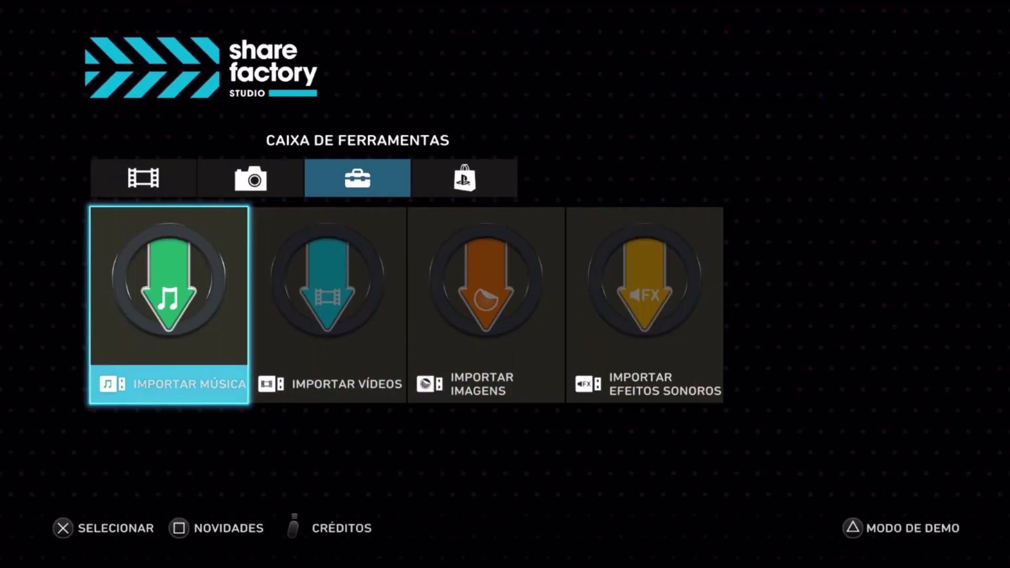
Open Importação USB under Importar Música and select the Meadows in the Sky track for import.
key(Return)
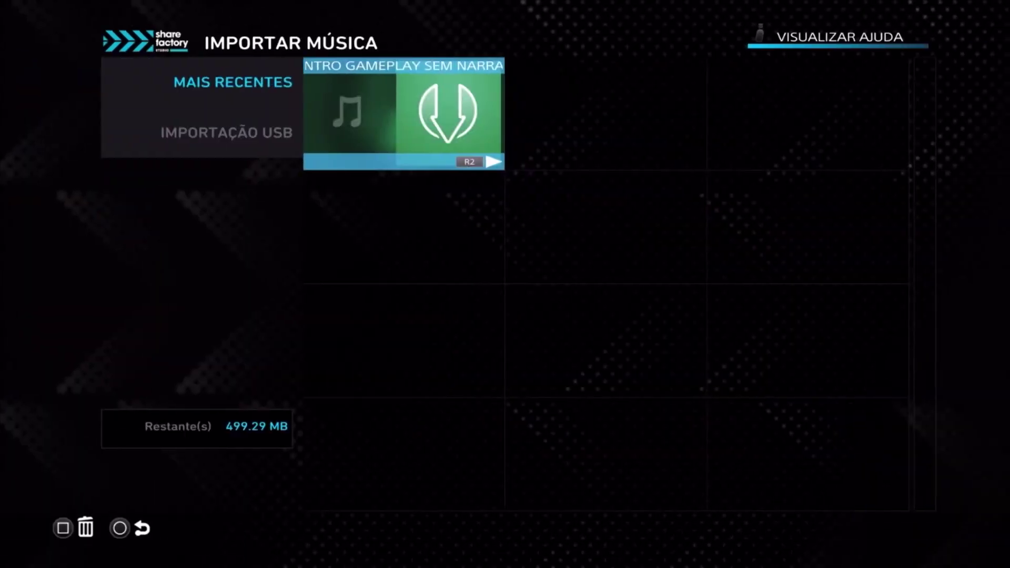
key(Left)
key(Down)
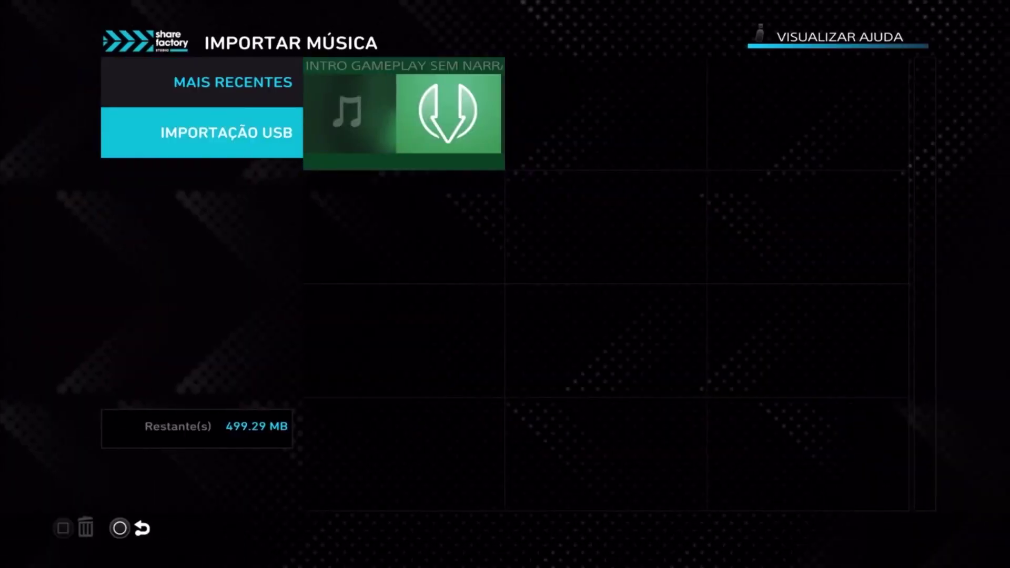
key(Return)
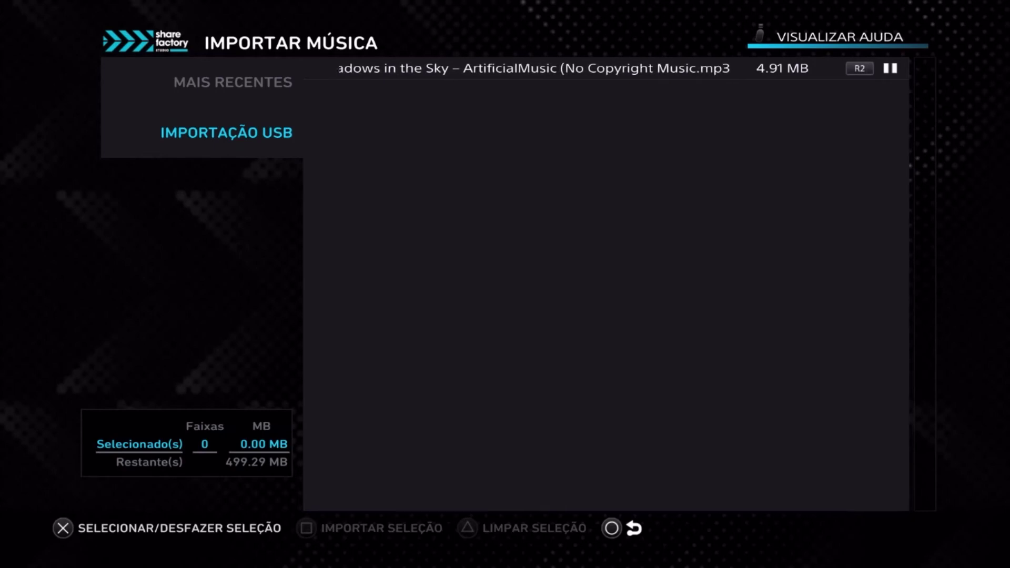
key(Return)
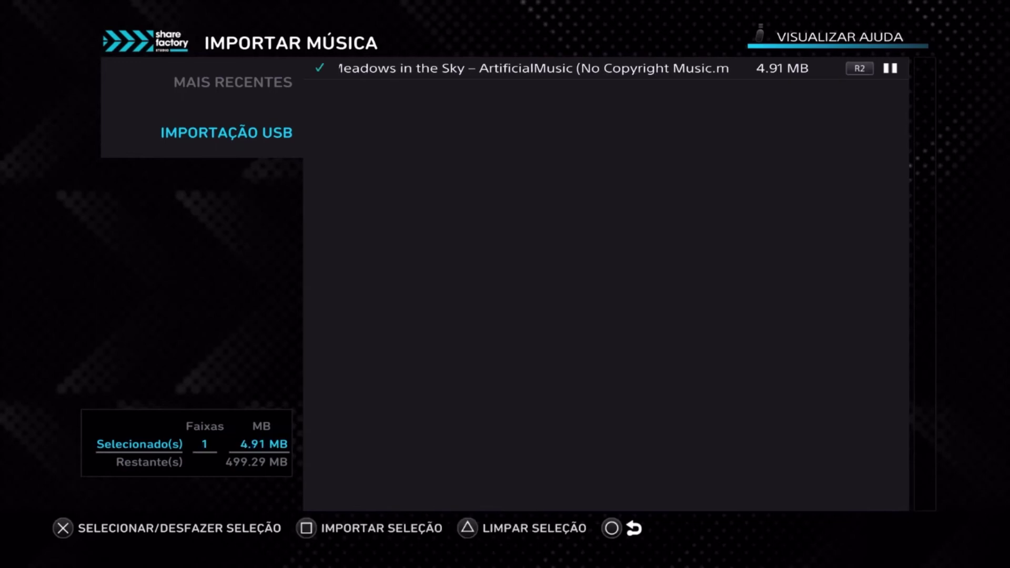